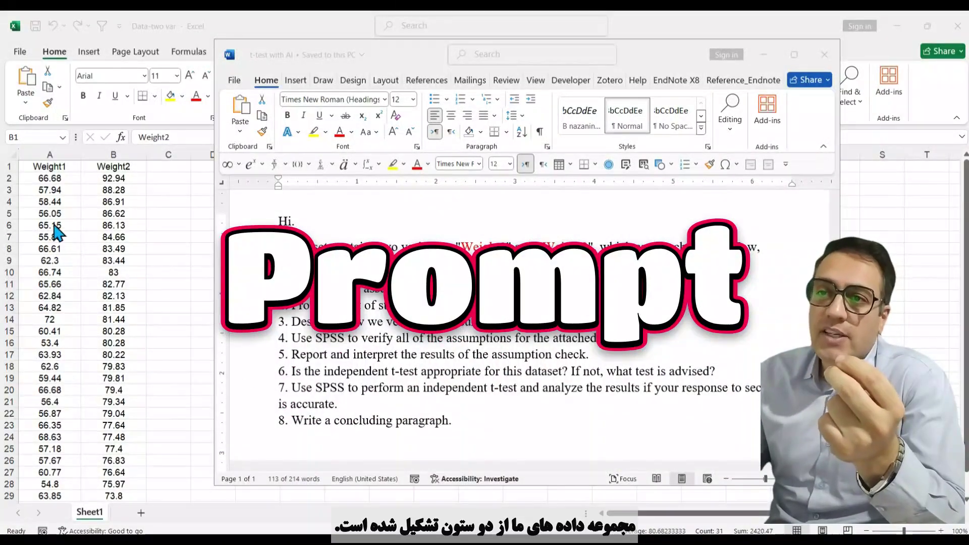
# Switch to the Data-two var workbook in Excel and select the Weight1 and Weight2 columns to show the dataset
pyautogui.hotkey('alt', 'Tab')
pyautogui.click(47, 165)
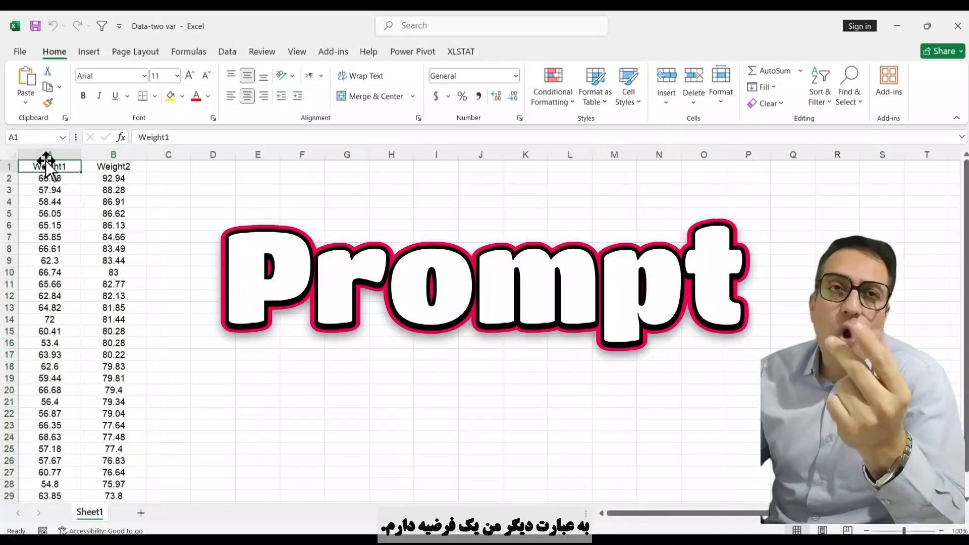
pyautogui.click(41, 150)
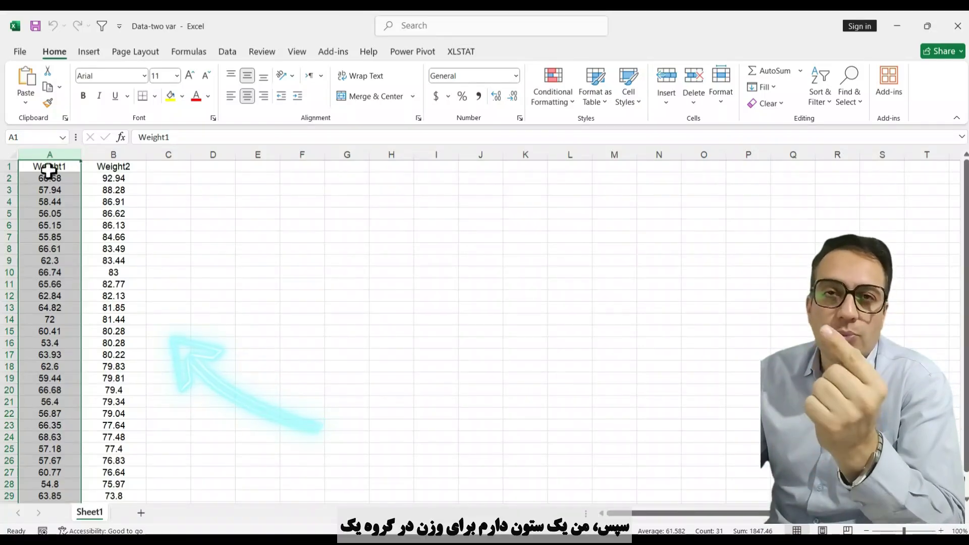
pyautogui.keyDown('ctrl'); pyautogui.click(108, 154); pyautogui.keyUp('ctrl')
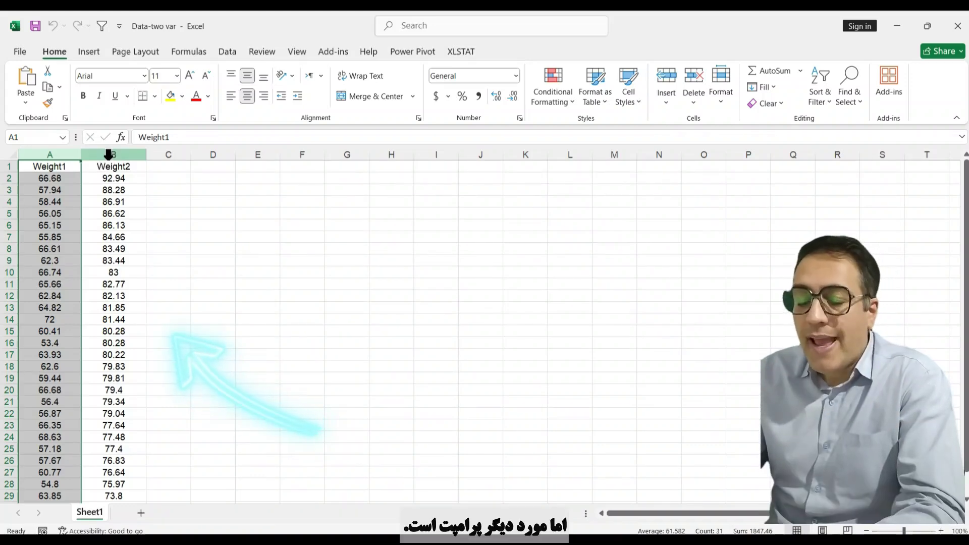
# Switch to the ChatGPT conversation and highlight the whole independent t-test prompt sent with Data.xlsx
pyautogui.hotkey('alt', 'Tab')
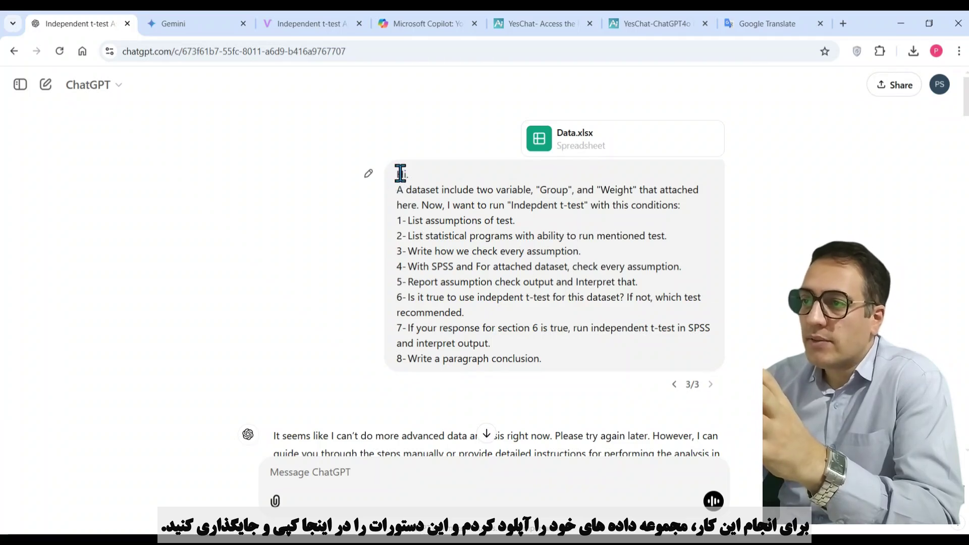
pyautogui.moveTo(404, 174); pyautogui.dragTo(539, 359)
pyautogui.click(238, 246)
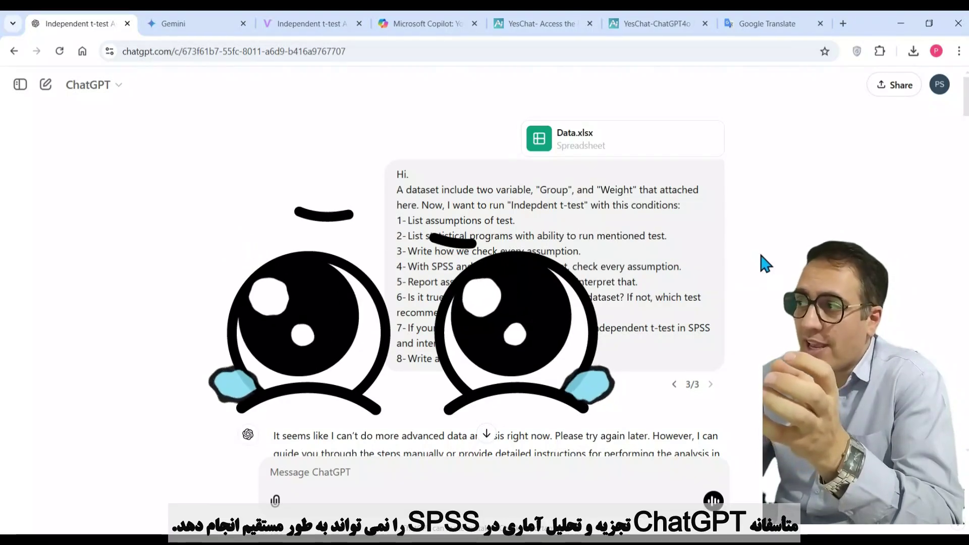
# Read ChatGPT's first reply and its sections on the t-test assumptions and the statistical programs for running the test
pyautogui.scroll(-3, 967, 115)
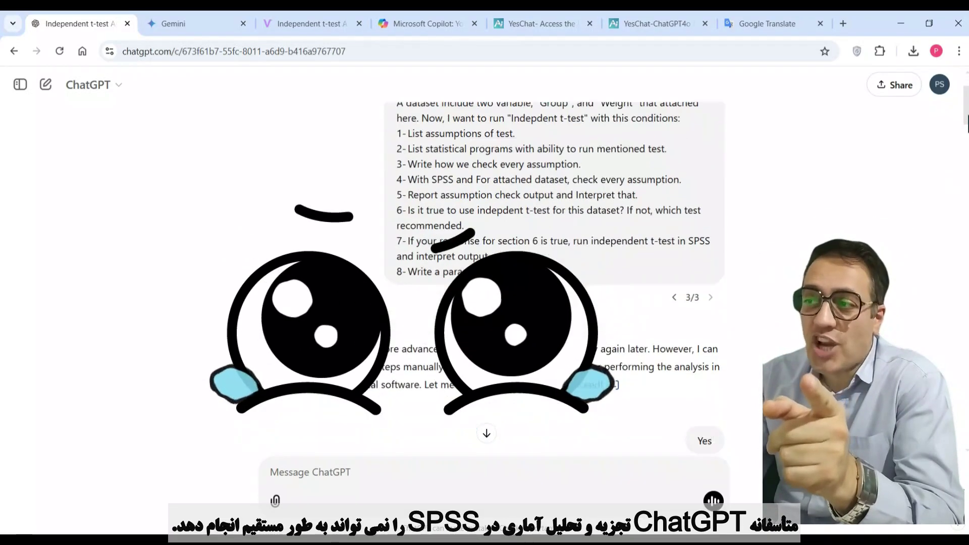
pyautogui.scroll(-3, 966, 121)
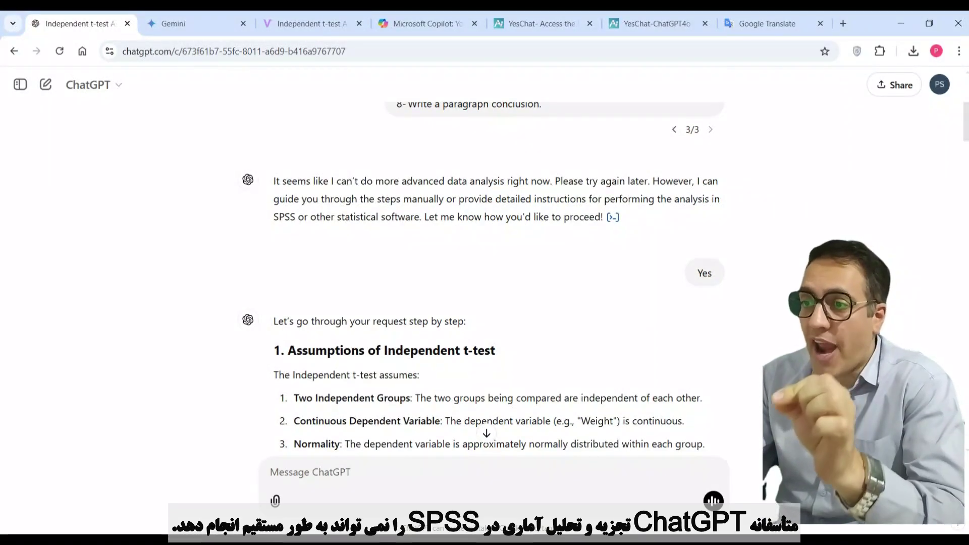
pyautogui.scroll(-3, 484, 278)
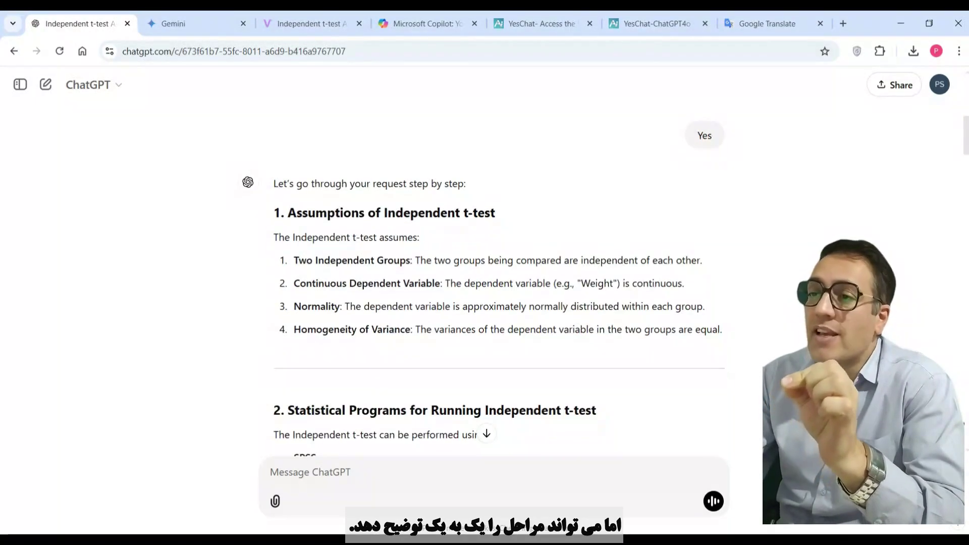
pyautogui.scroll(-2, 964, 143)
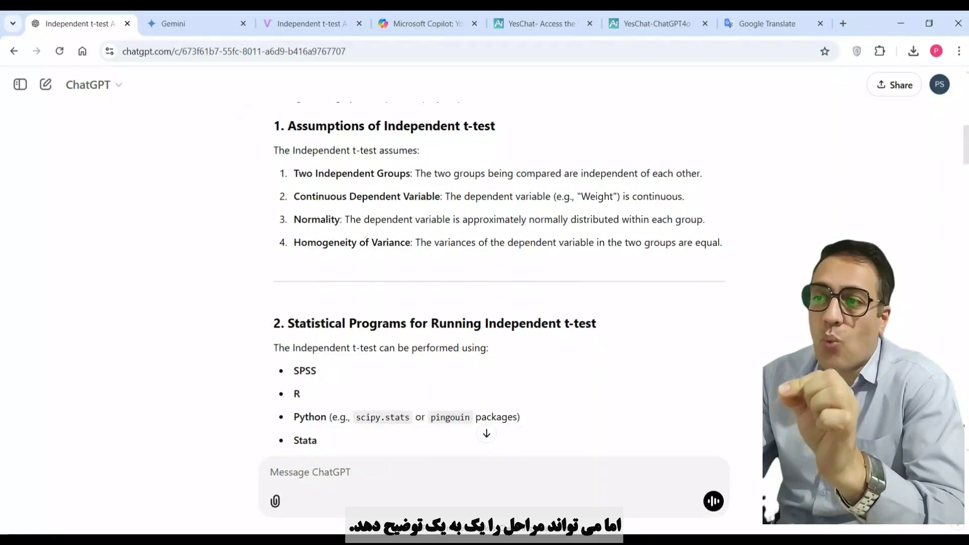
pyautogui.scroll(-5, 499, 277)
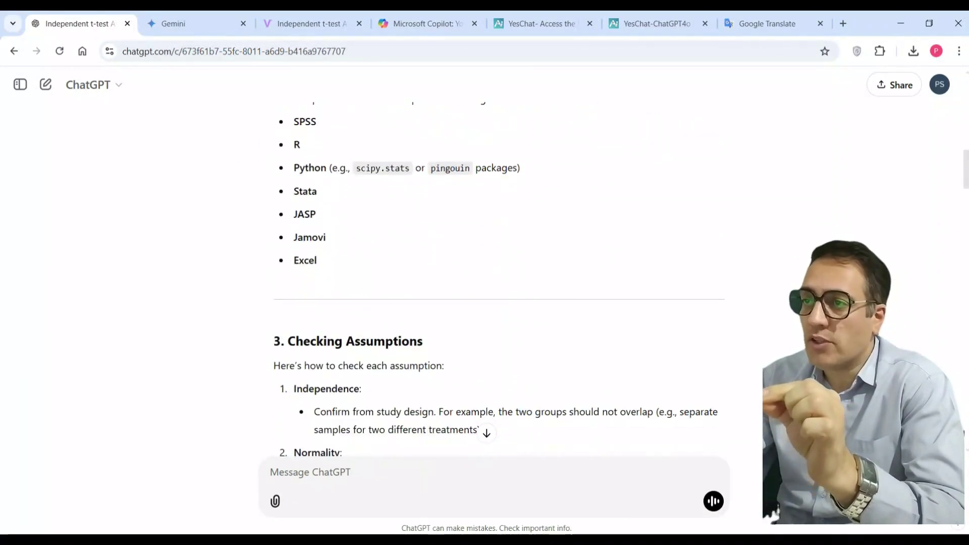
pyautogui.scroll(6, 966, 149)
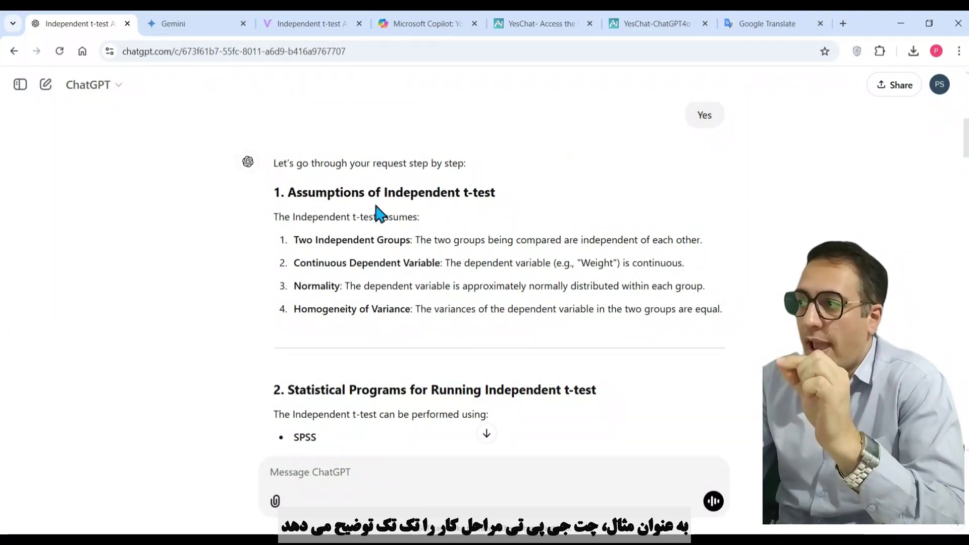
pyautogui.scroll(-3, 966, 144)
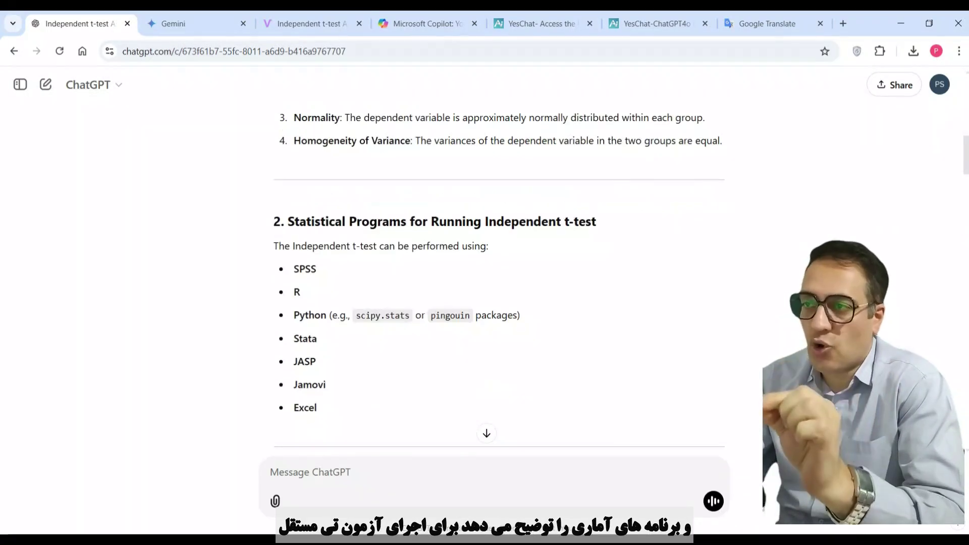
pyautogui.scroll(-3, 965, 146)
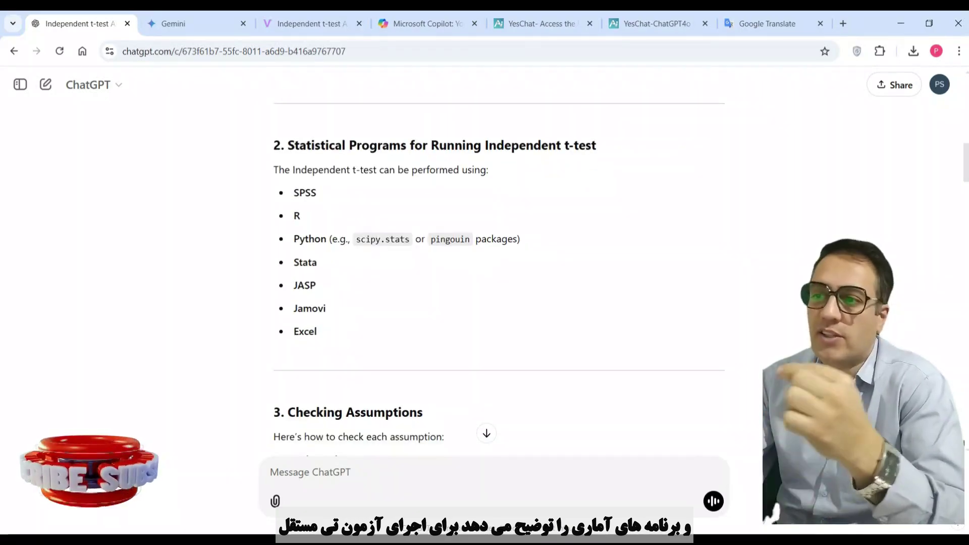
# Review ChatGPT's remaining sections, from checking the assumptions in SPSS through running the t-test to the conclusion paragraph
pyautogui.scroll(-12, 500, 278)
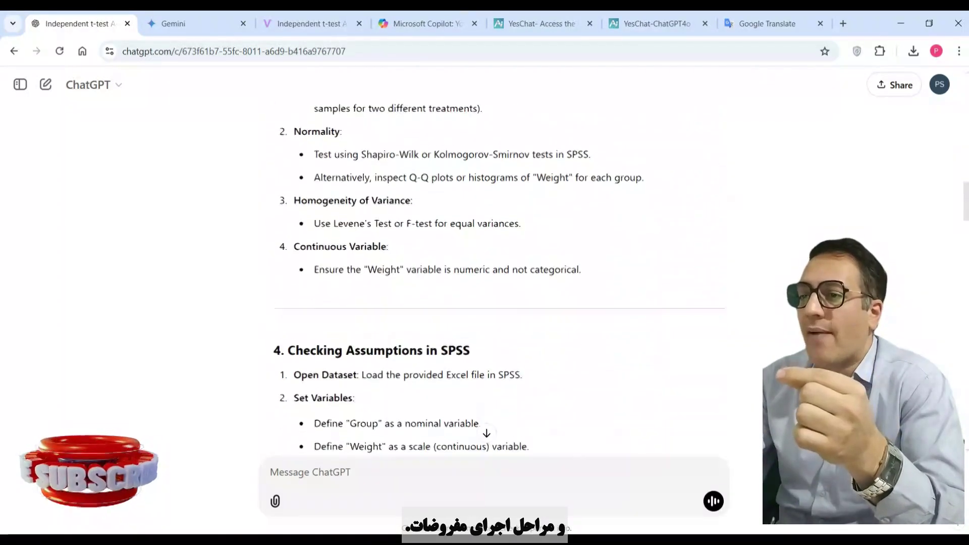
pyautogui.scroll(-2, 499, 278)
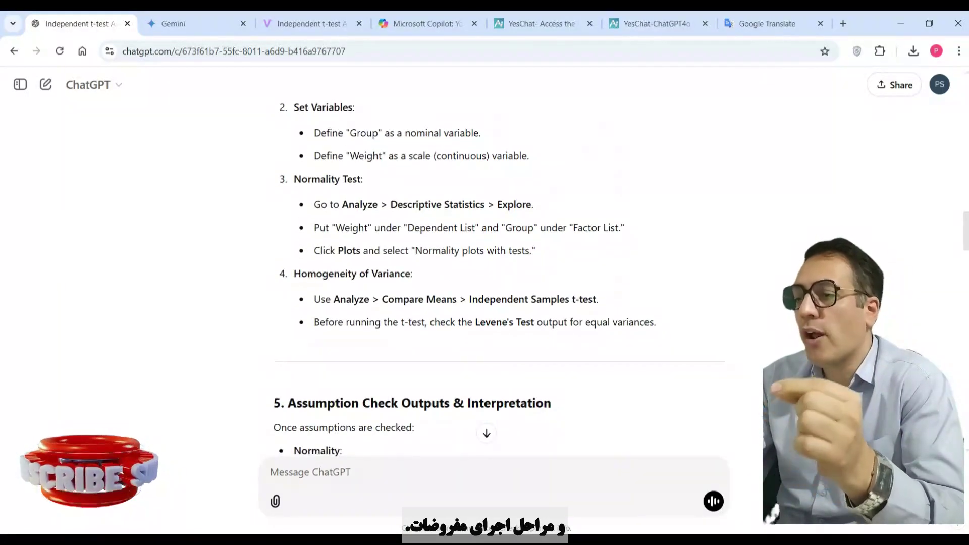
pyautogui.scroll(-6, 500, 278)
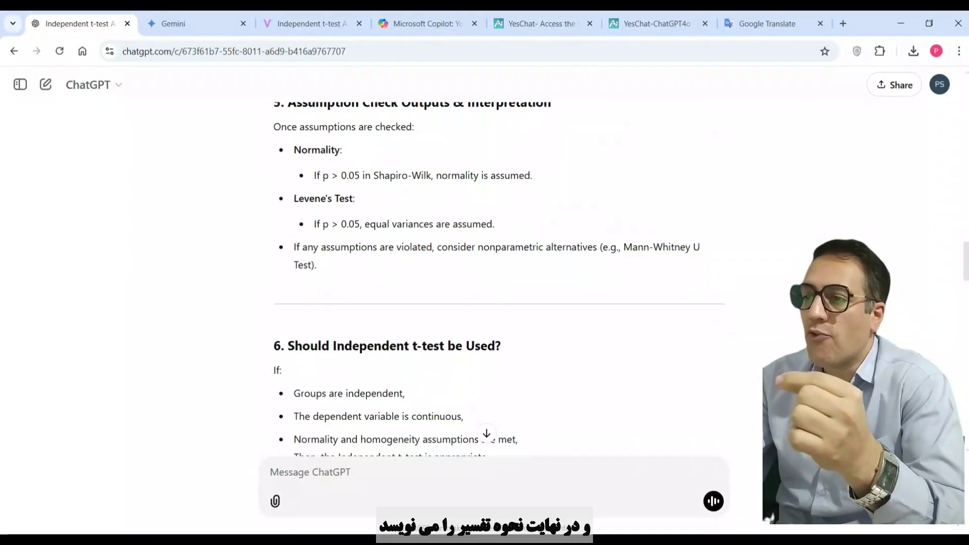
pyautogui.scroll(-2, 500, 278)
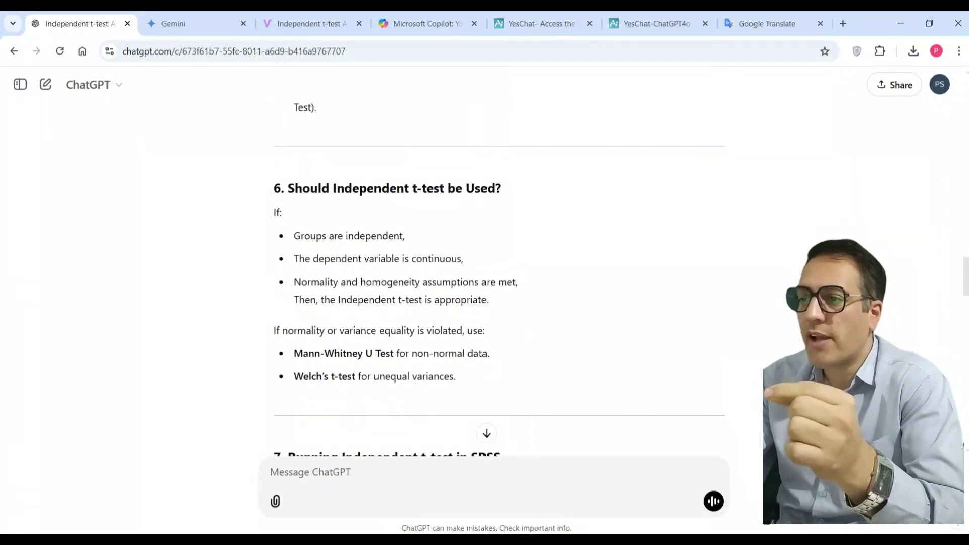
pyautogui.scroll(-8, 500, 278)
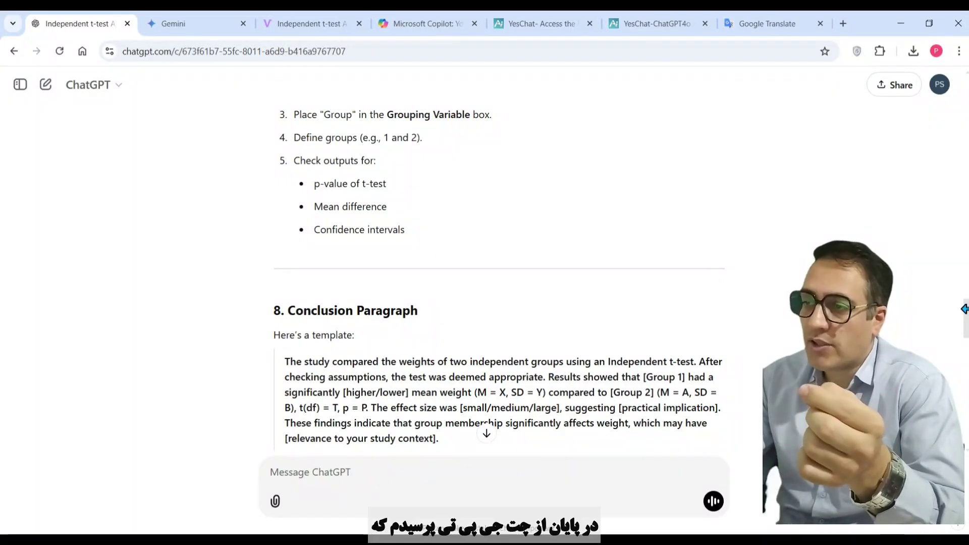
# Highlight the follow-up question about running the prompt in SPSS and the opening paragraph of ChatGPT's reply
pyautogui.scroll(-5, 959, 348)
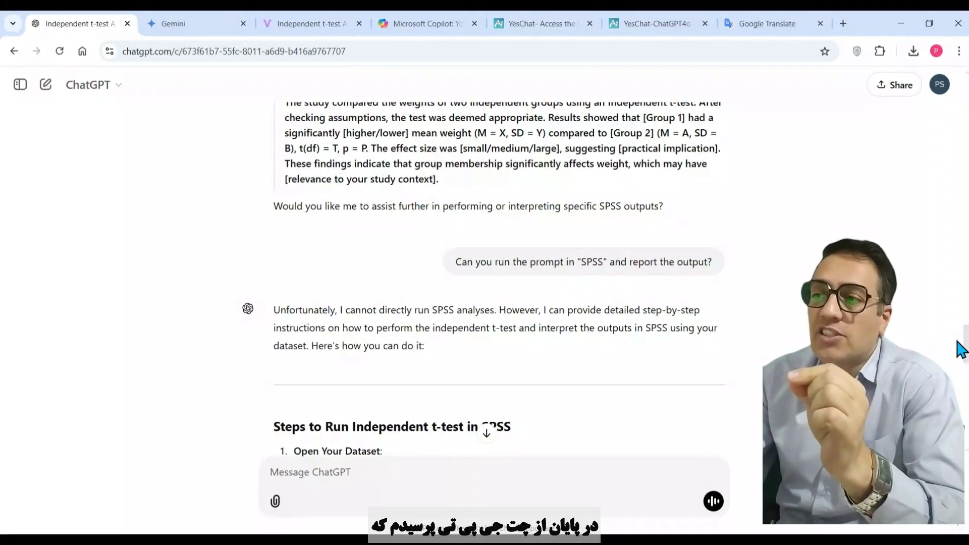
pyautogui.moveTo(456, 262); pyautogui.dragTo(734, 265)
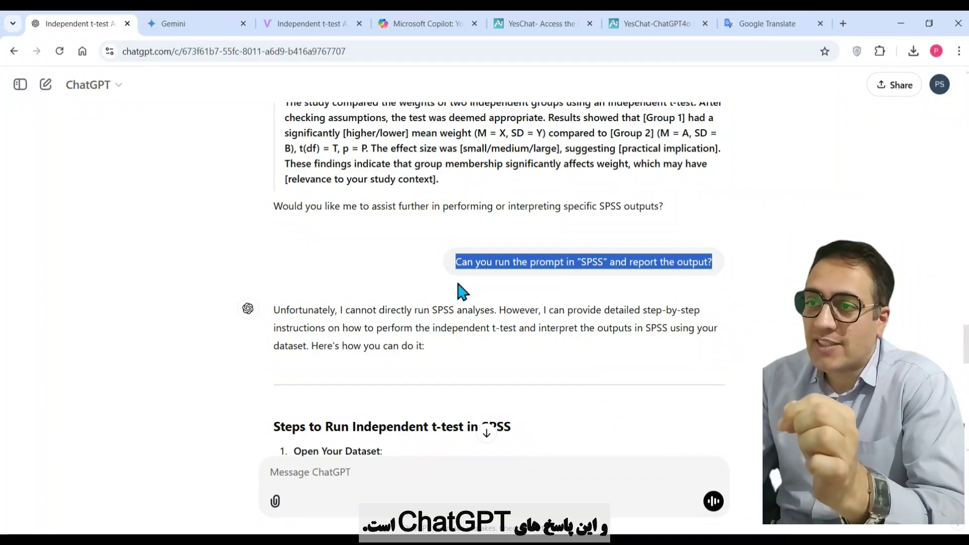
pyautogui.moveTo(275, 309); pyautogui.dragTo(397, 346)
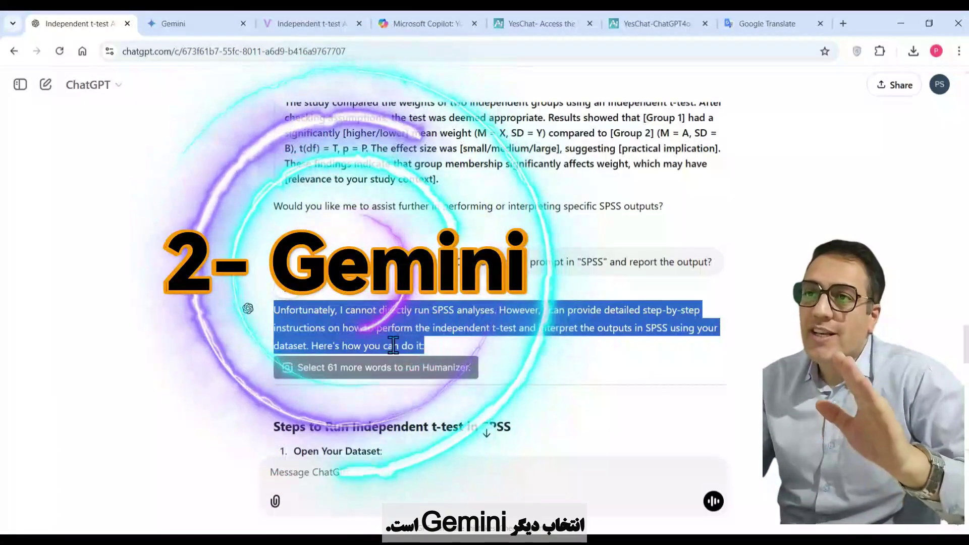
# Switch to the Gemini conversation and read its t-test answer from the assumptions through performing the test in SPSS
pyautogui.click(162, 33)
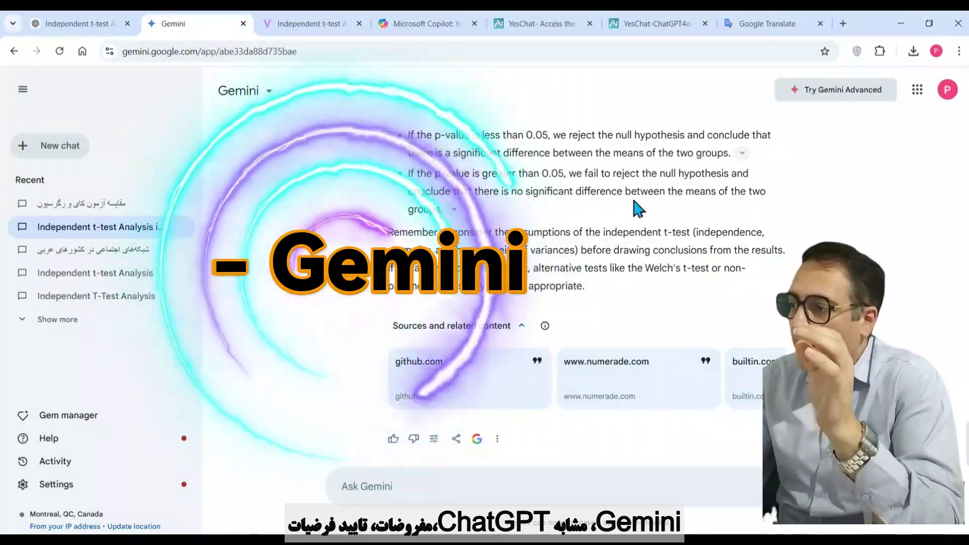
pyautogui.scroll(10, 560, 197)
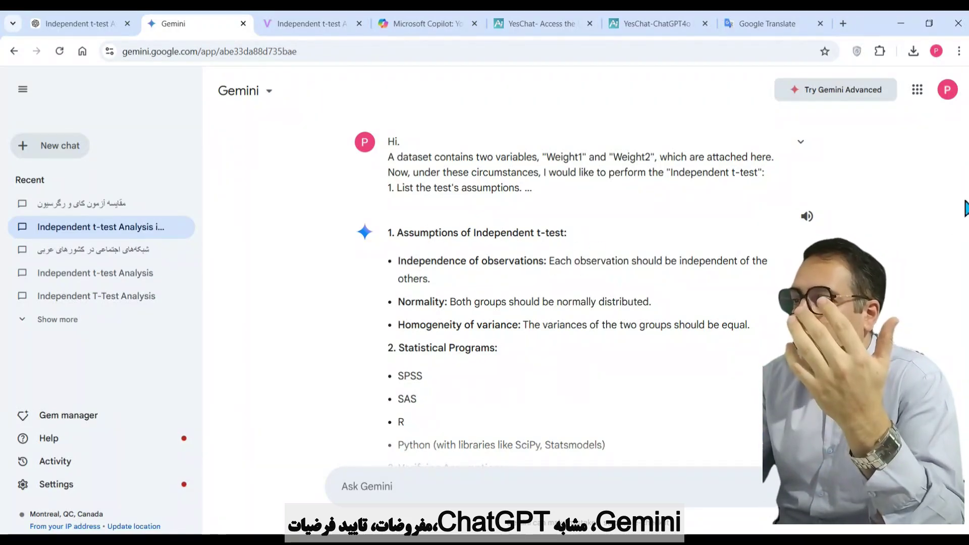
pyautogui.scroll(-3, 561, 292)
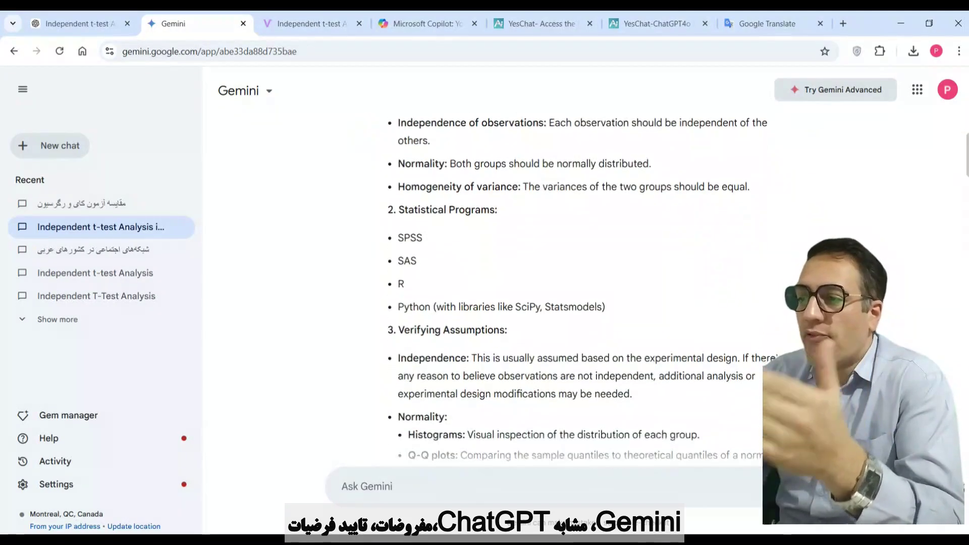
pyautogui.scroll(-1, 560, 293)
pyautogui.scroll(-3, 561, 292)
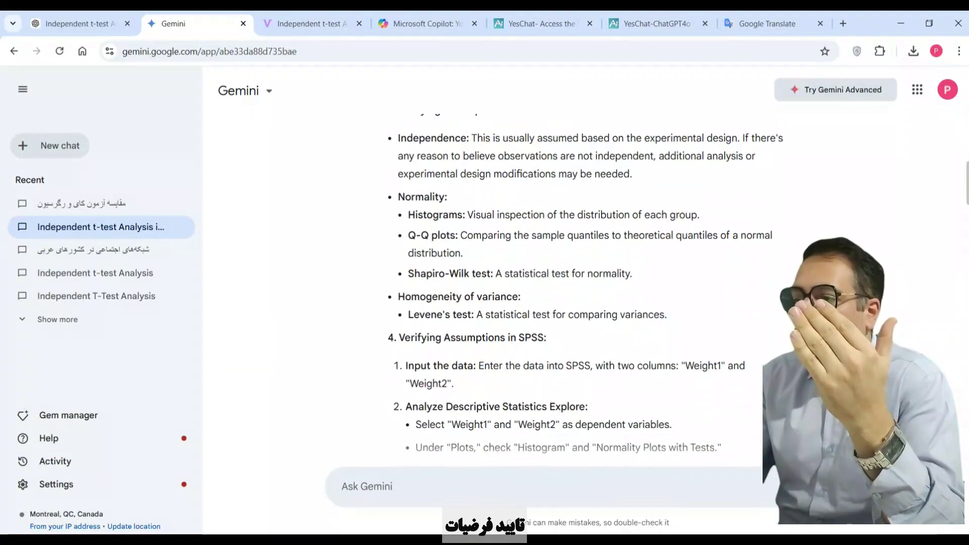
pyautogui.scroll(-3, 560, 293)
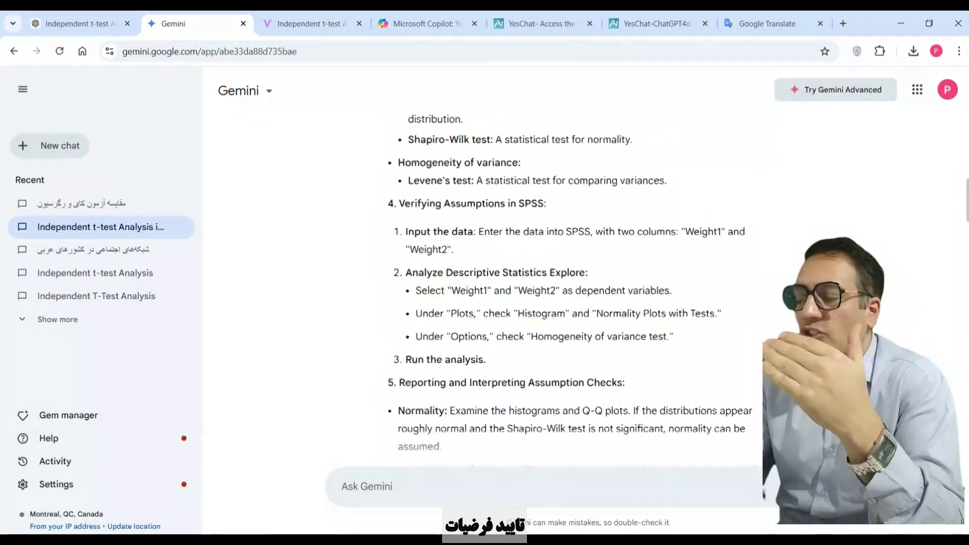
pyautogui.scroll(-5, 560, 292)
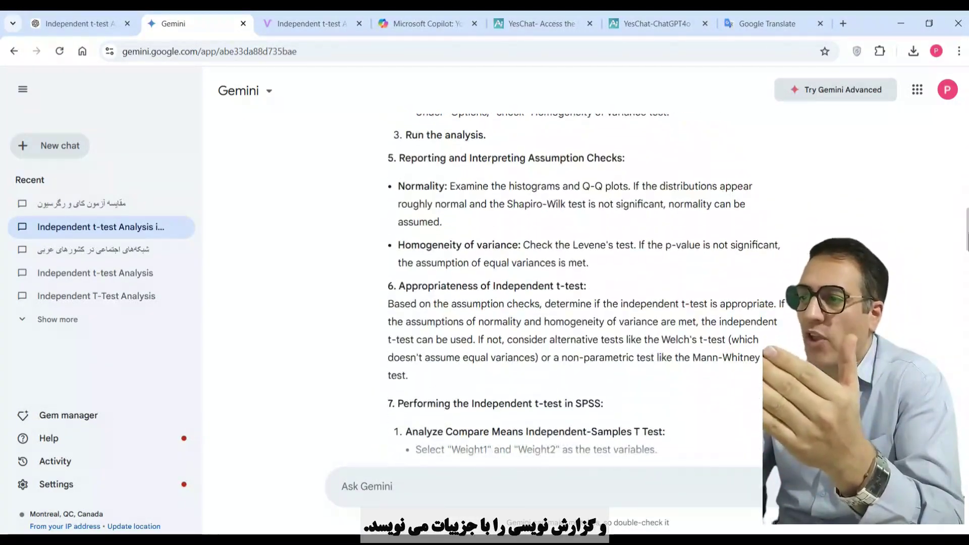
pyautogui.scroll(-2, 560, 293)
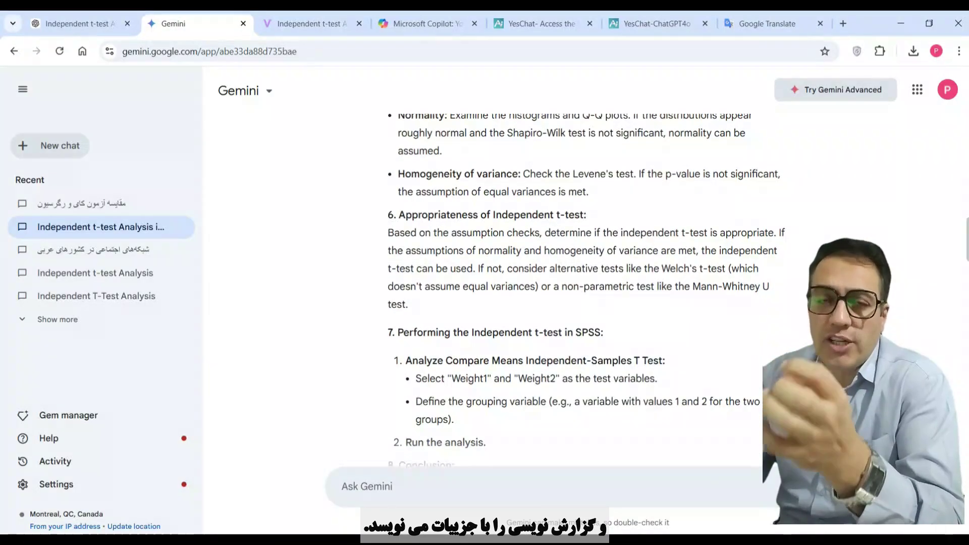
# Find the question about running the prompt in SPSS and highlight the first paragraph of Gemini's reply
pyautogui.scroll(-7, 560, 293)
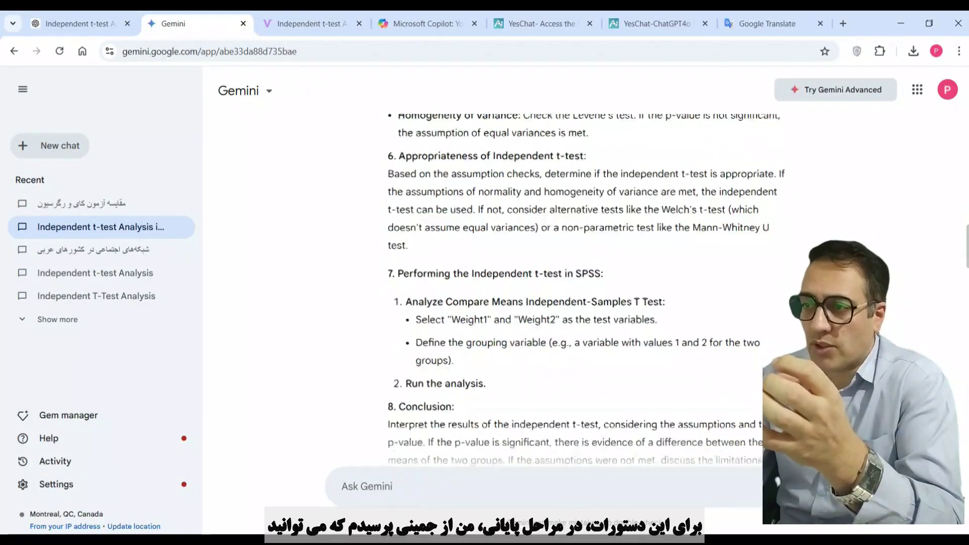
pyautogui.scroll(-3, 561, 293)
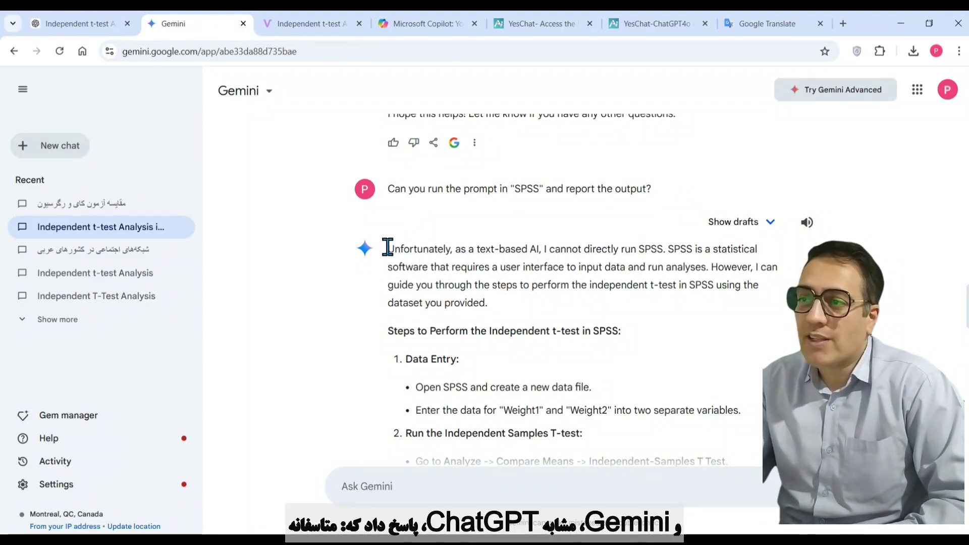
pyautogui.moveTo(404, 254)
pyautogui.mouseDown()
pyautogui.moveTo(493, 286)
pyautogui.moveTo(501, 309)
pyautogui.mouseUp()
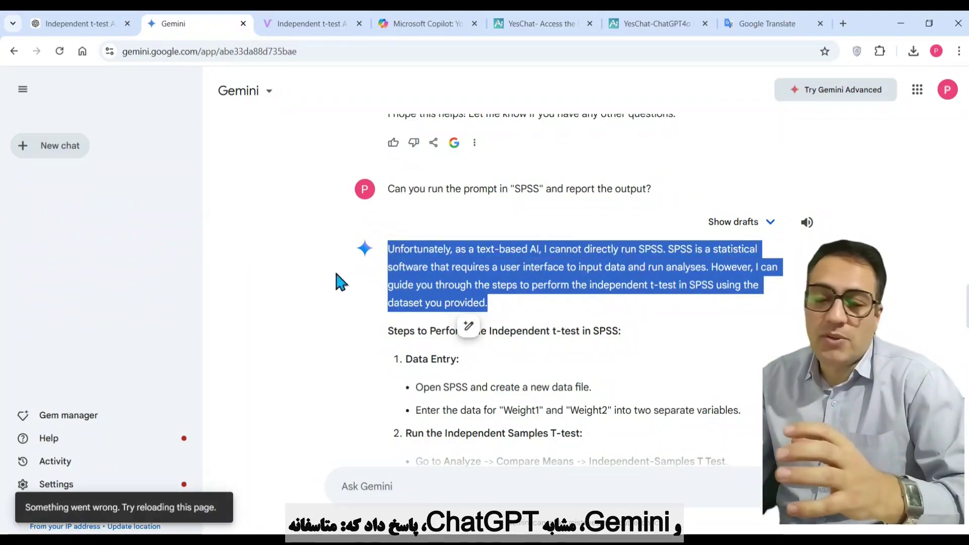
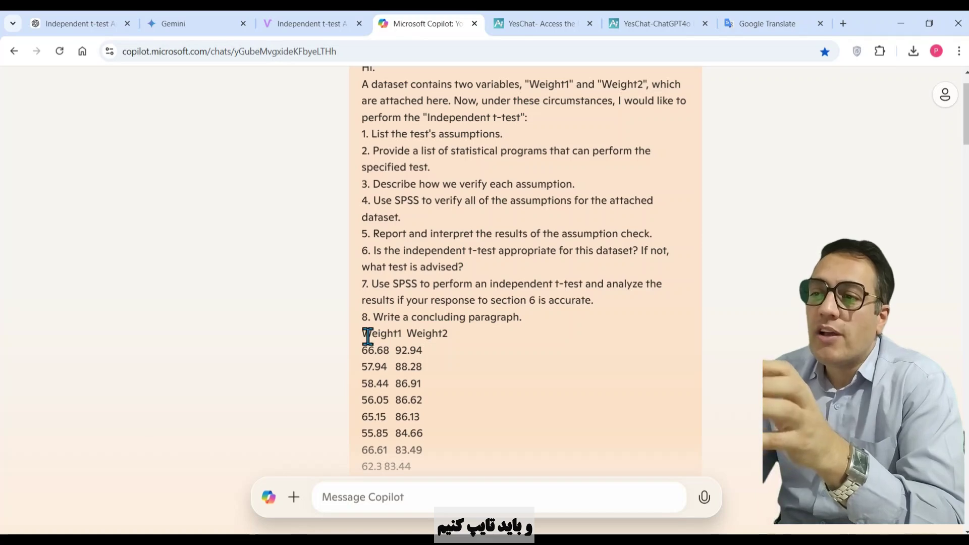
# In the Copilot conversation, highlight the first rows of the Weight1 and Weight2 data in the prompt and look through its answer
pyautogui.moveTo(362, 332); pyautogui.dragTo(385, 343)
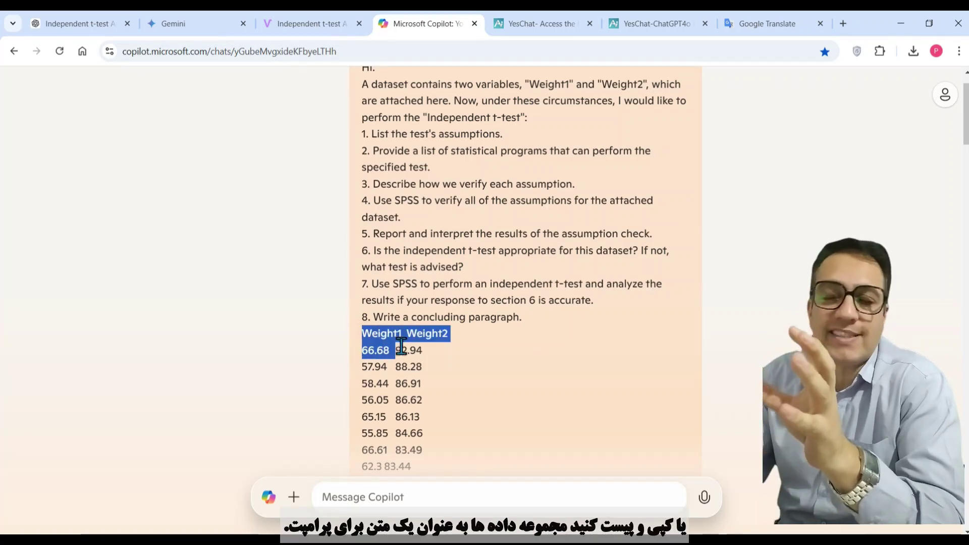
pyautogui.moveTo(401, 346); pyautogui.dragTo(424, 367)
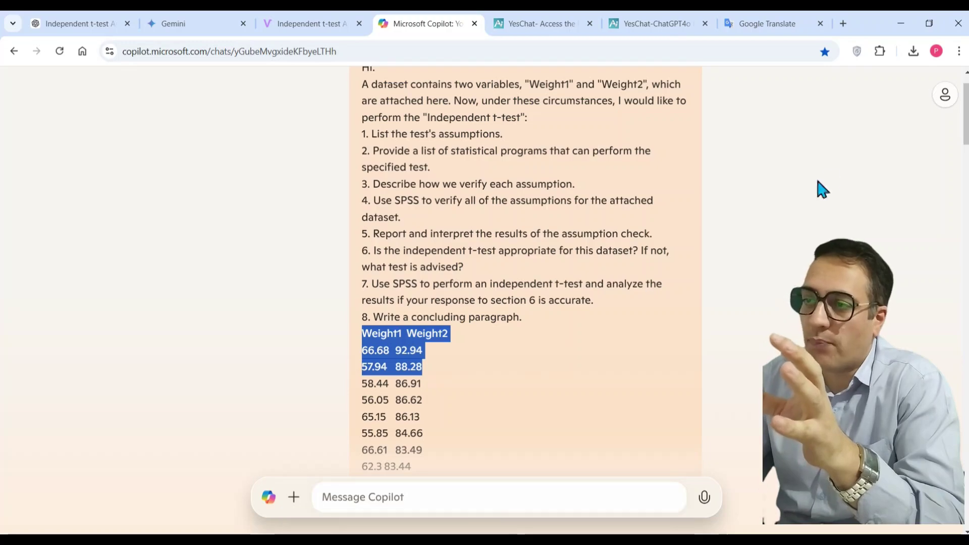
pyautogui.moveTo(962, 141); pyautogui.dragTo(962, 258)
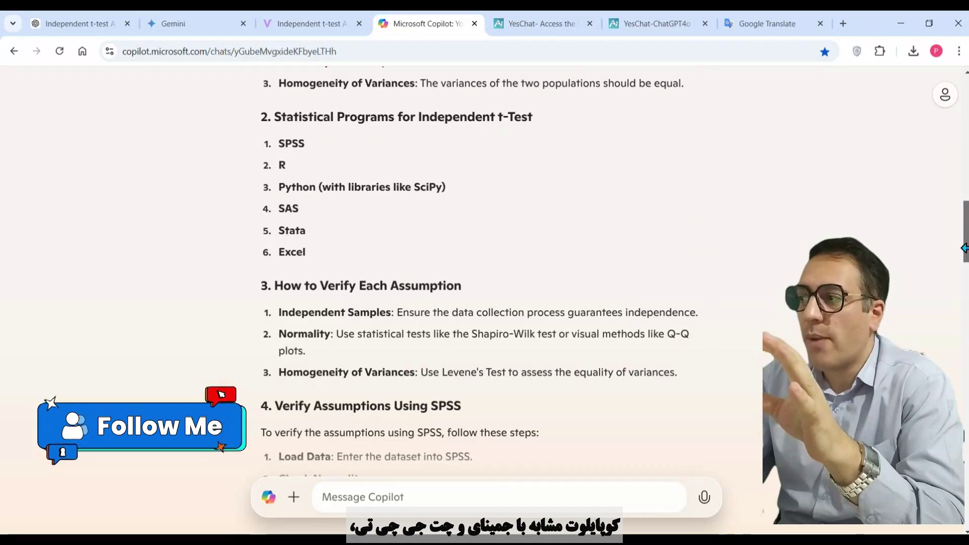
# Find the question about performing the t-test directly in SPSS and highlight the opening paragraph of Copilot's reply
pyautogui.moveTo(966, 237); pyautogui.dragTo(966, 369)
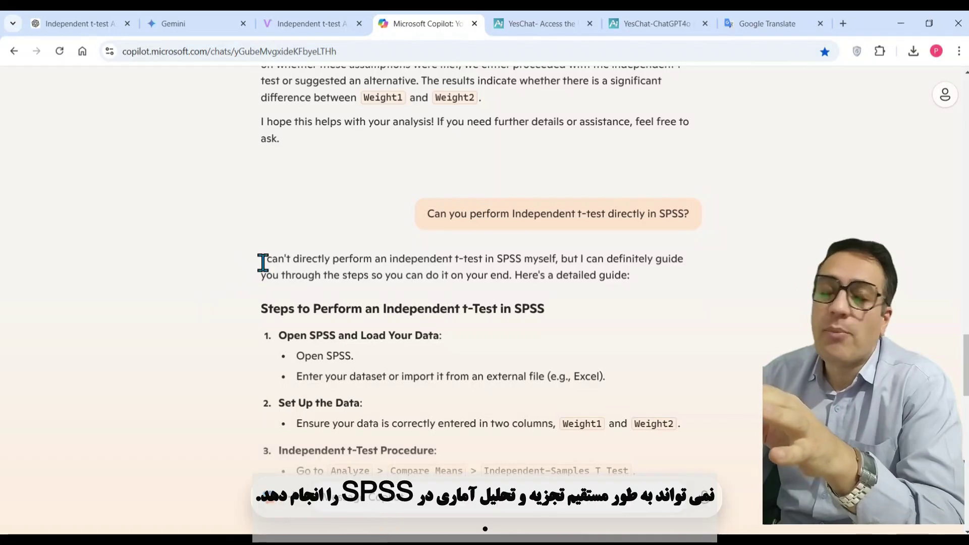
pyautogui.moveTo(263, 259); pyautogui.dragTo(608, 279)
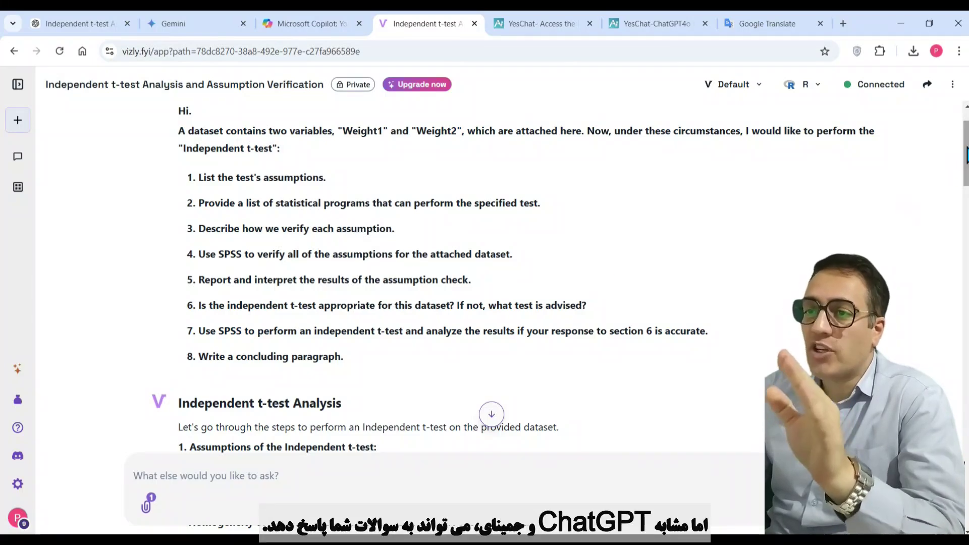
# In the Vizly conversation, read the t-test answer from the assumptions through performing the test in SPSS
pyautogui.scroll(-5, 430, 317)
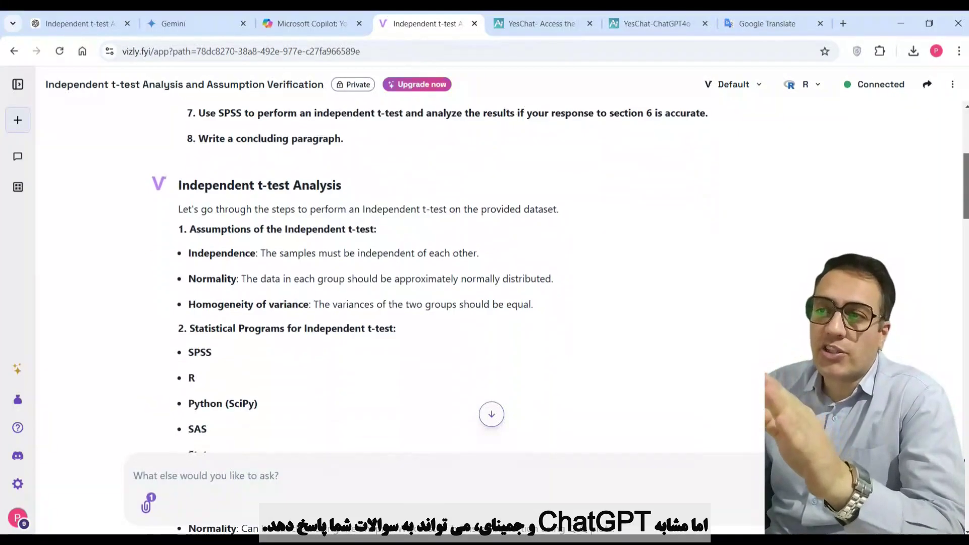
pyautogui.scroll(-1, 430, 317)
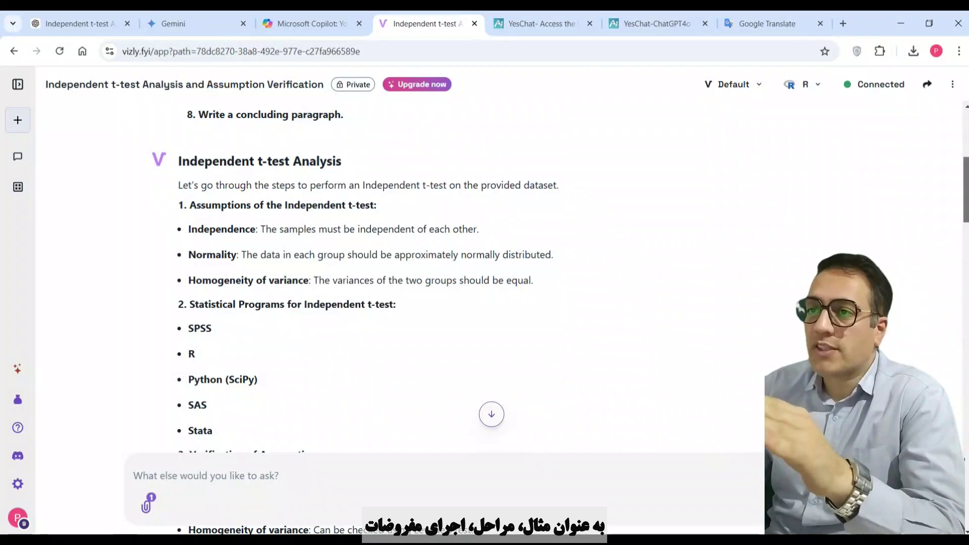
pyautogui.scroll(-1, 430, 317)
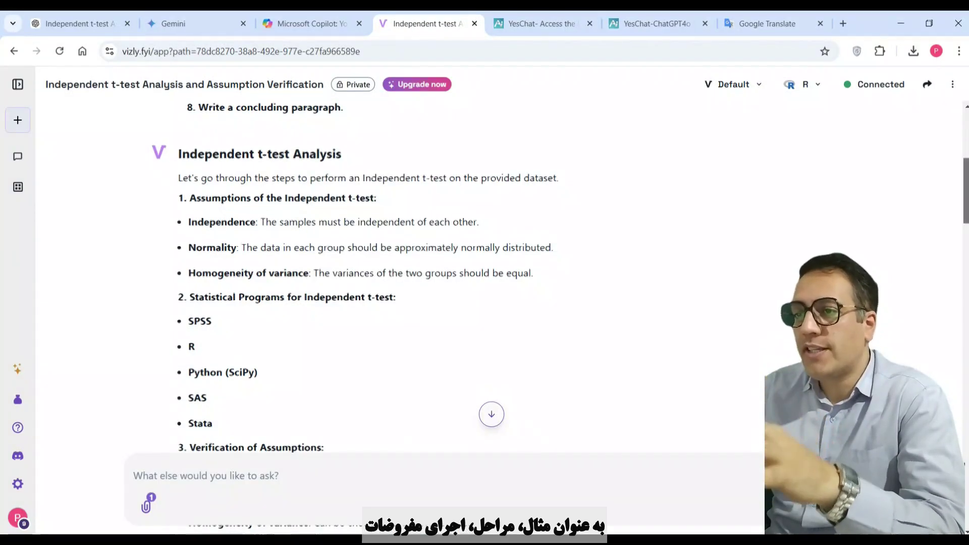
pyautogui.scroll(-1, 430, 317)
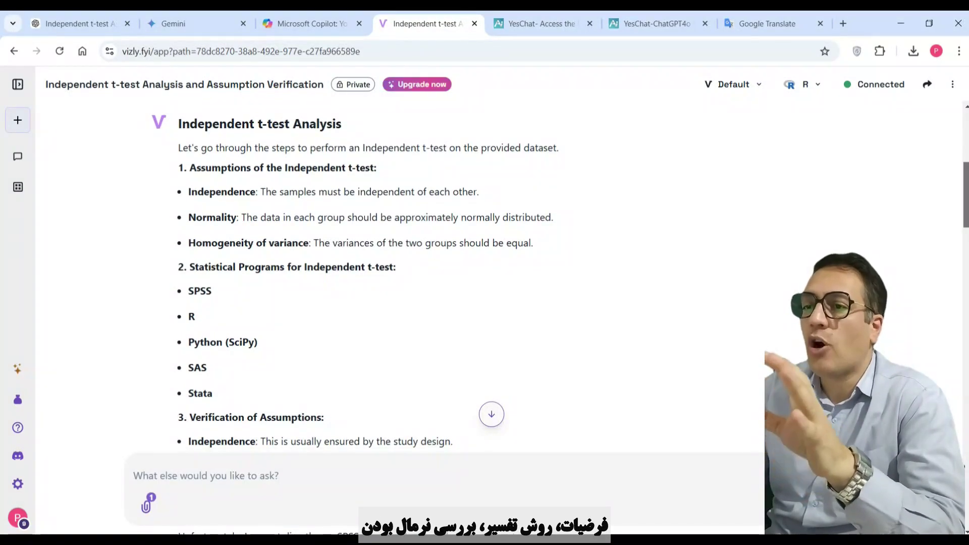
pyautogui.scroll(-6, 965, 245)
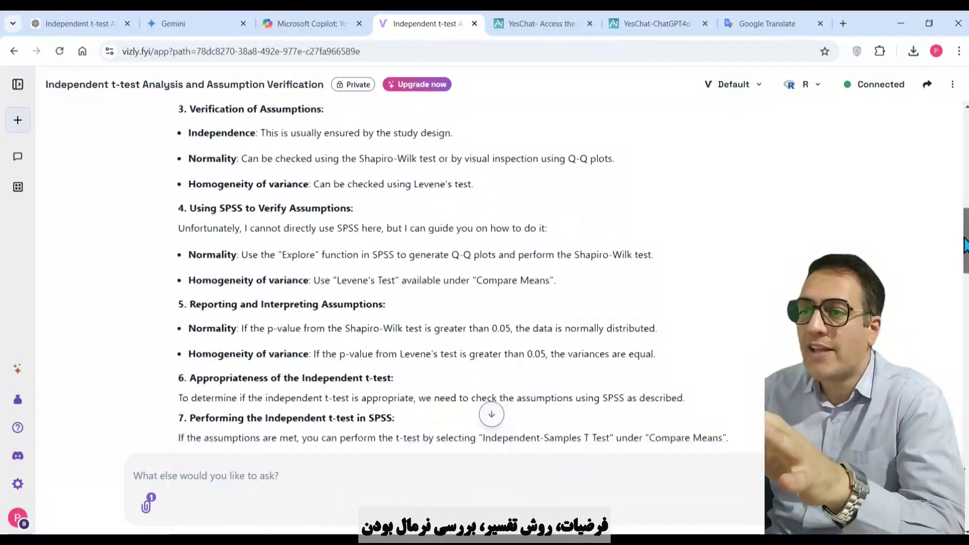
# Look past the R data table in Vizly's answer and highlight the question "Can you perform this prompt in SPSS program?"
pyautogui.moveTo(965, 245); pyautogui.dragTo(966, 323)
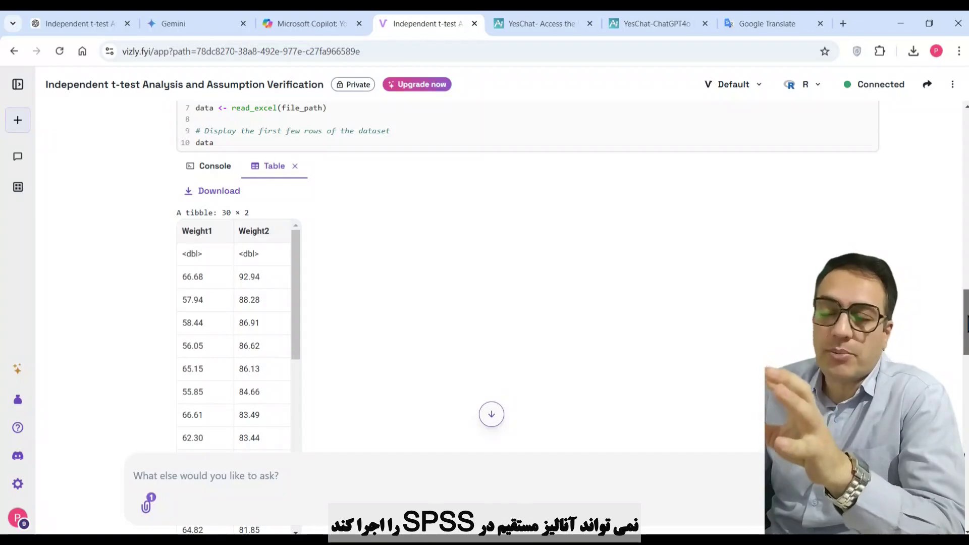
pyautogui.moveTo(966, 323); pyautogui.dragTo(966, 442)
pyautogui.scroll(-5, 147, 245)
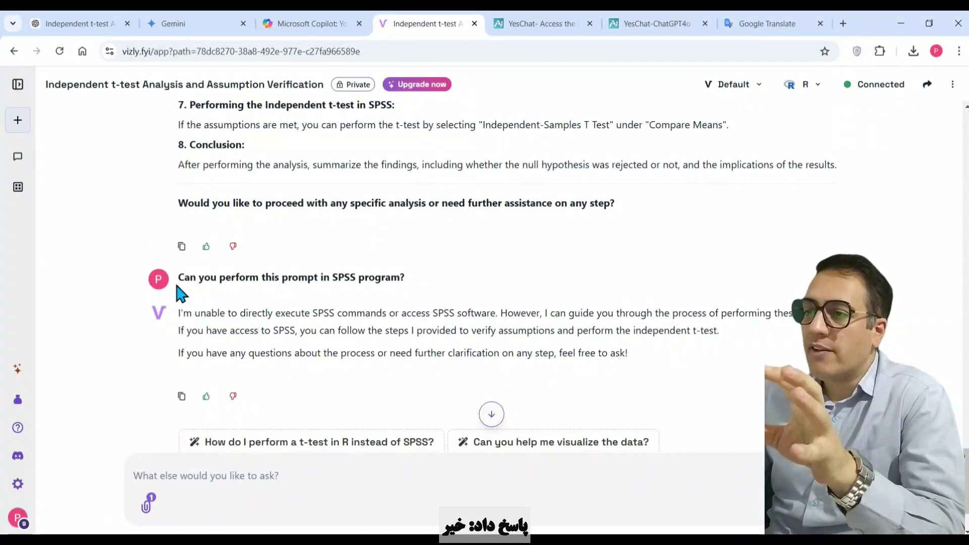
pyautogui.moveTo(179, 277); pyautogui.dragTo(419, 299)
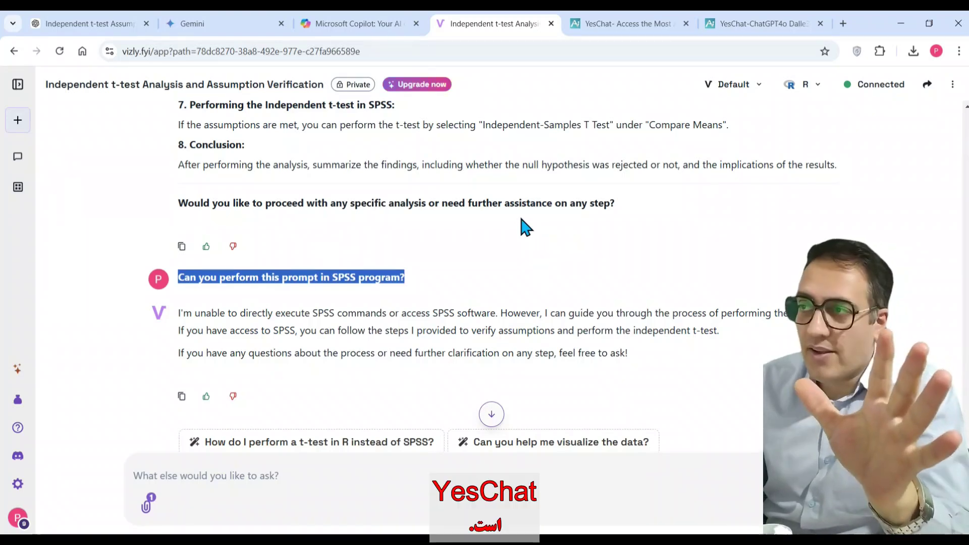
# Switch to YesChat and look over its home page introducing GPT-4o, DALL·E 3 and the other GPTs
pyautogui.click(611, 28)
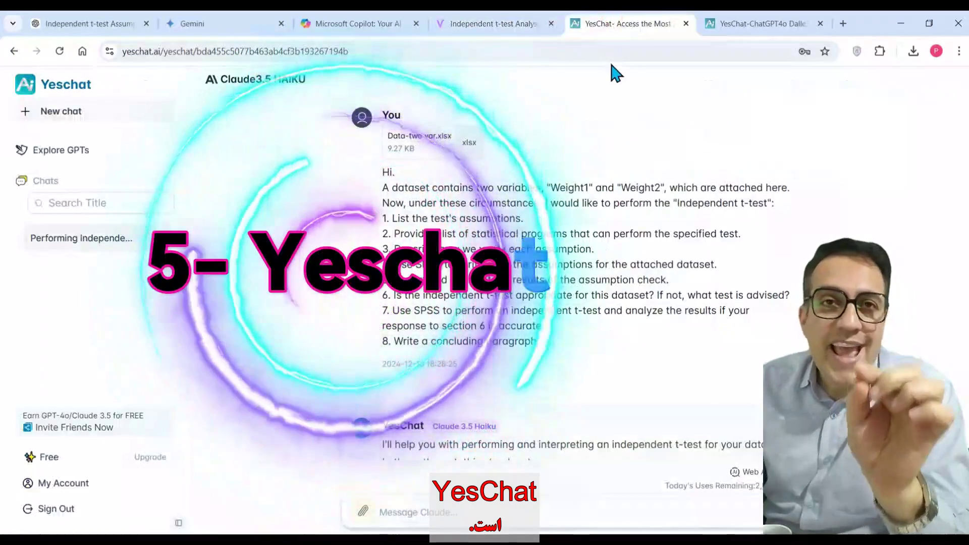
pyautogui.click(727, 25)
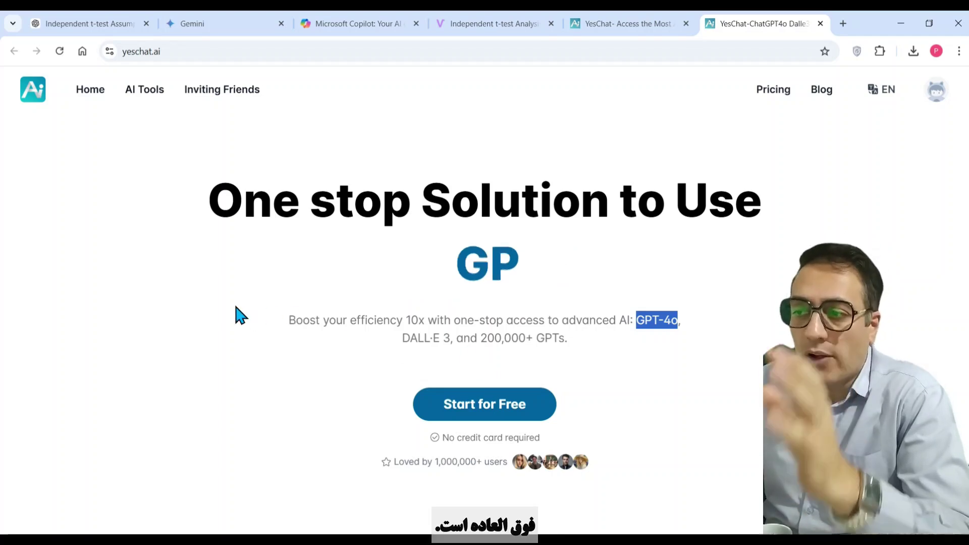
pyautogui.scroll(-1, 242, 330)
pyautogui.scroll(-1, 242, 330)
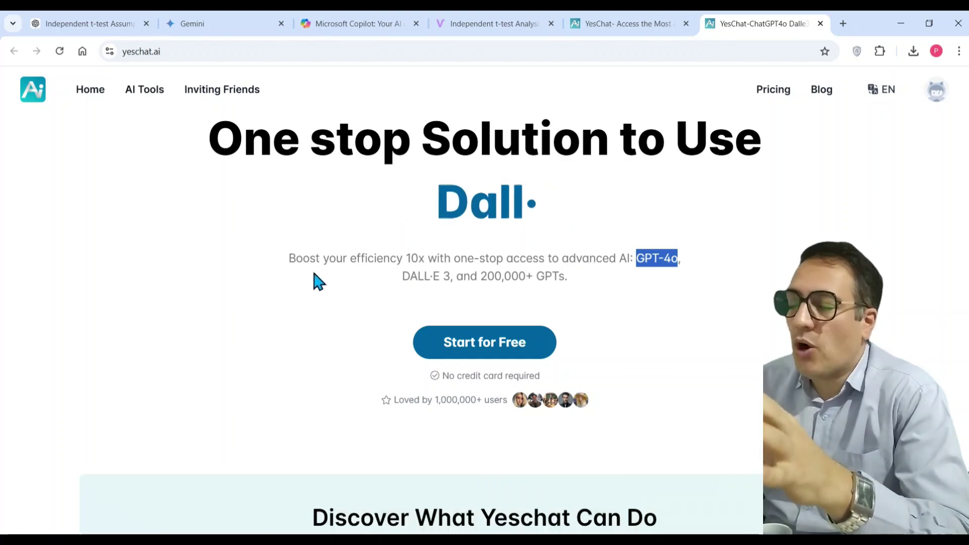
# Return to the YesChat Claude 3.5 Haiku conversation and read its Python-based answer down to the follow-up question about SPSS
pyautogui.click(615, 23)
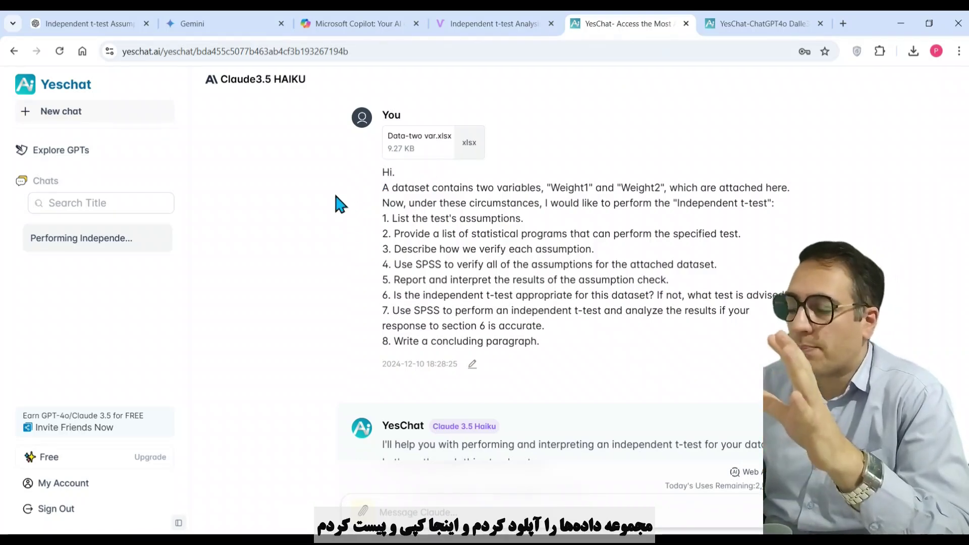
pyautogui.scroll(-15, 323, 192)
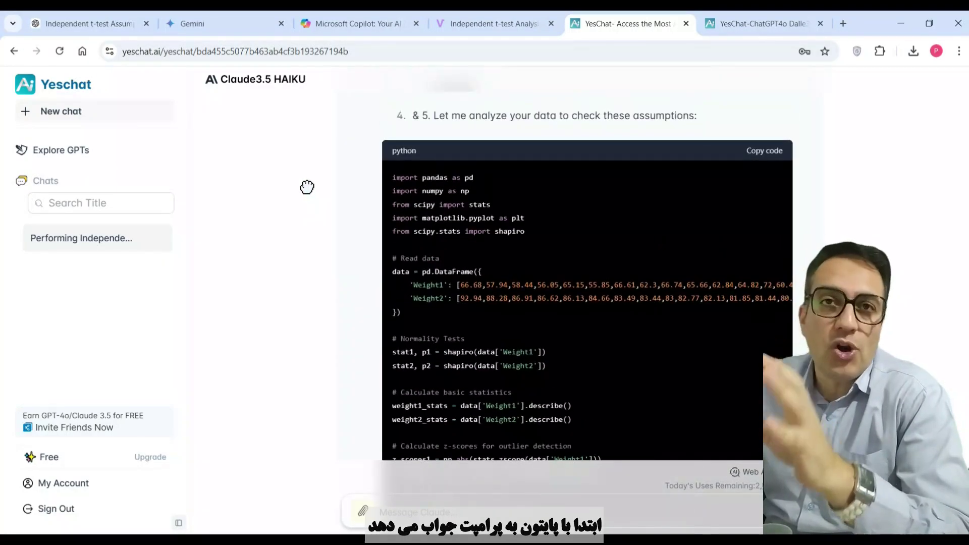
pyautogui.scroll(-15, 307, 187)
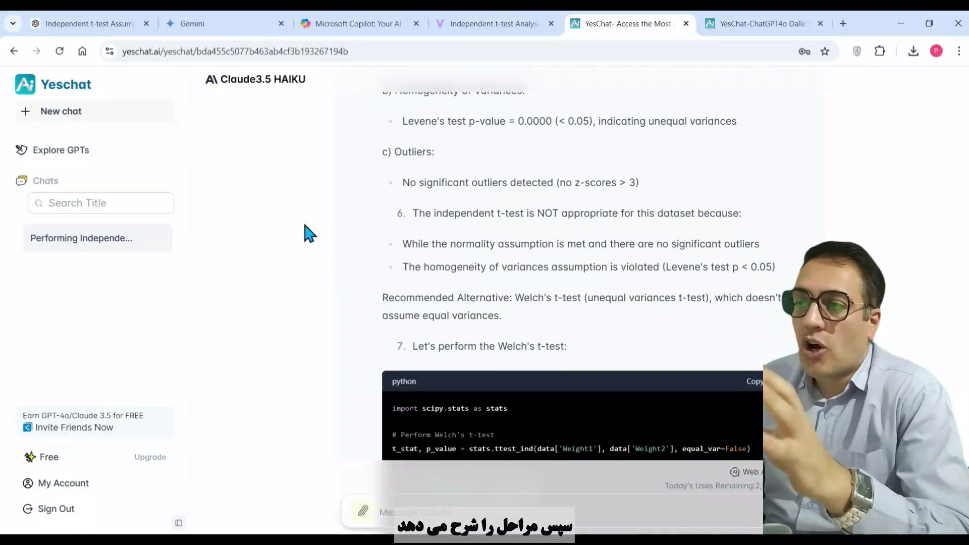
pyautogui.scroll(-5, 299, 233)
pyautogui.scroll(-10, 277, 233)
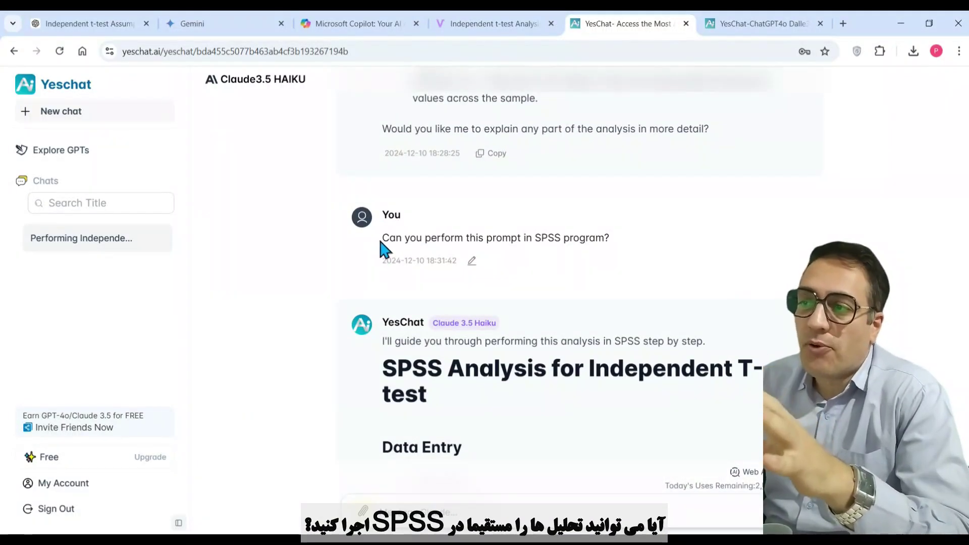
# Read YesChat's SPSS reply from Data Entry and the syntax through the normality results and descriptive statistics
pyautogui.scroll(-3, 311, 235)
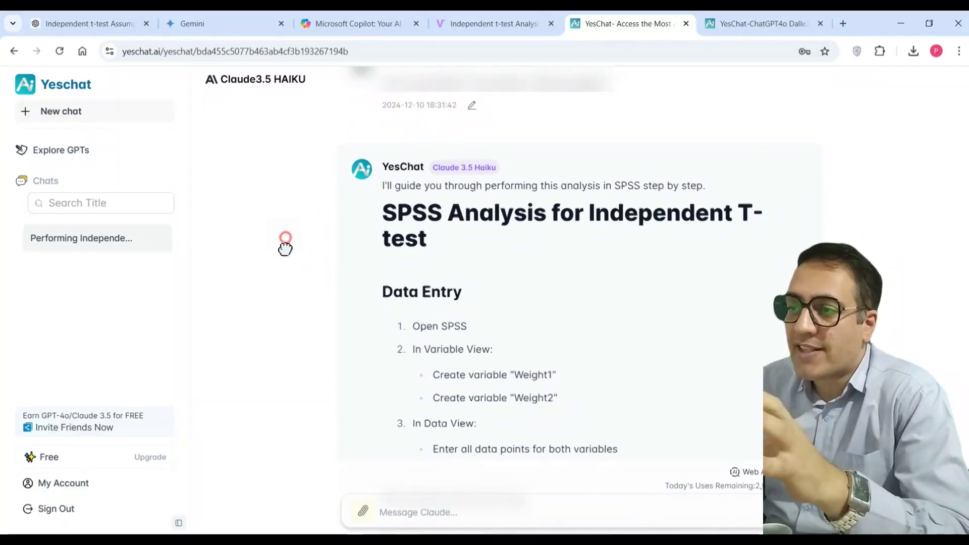
pyautogui.scroll(-4, 293, 273)
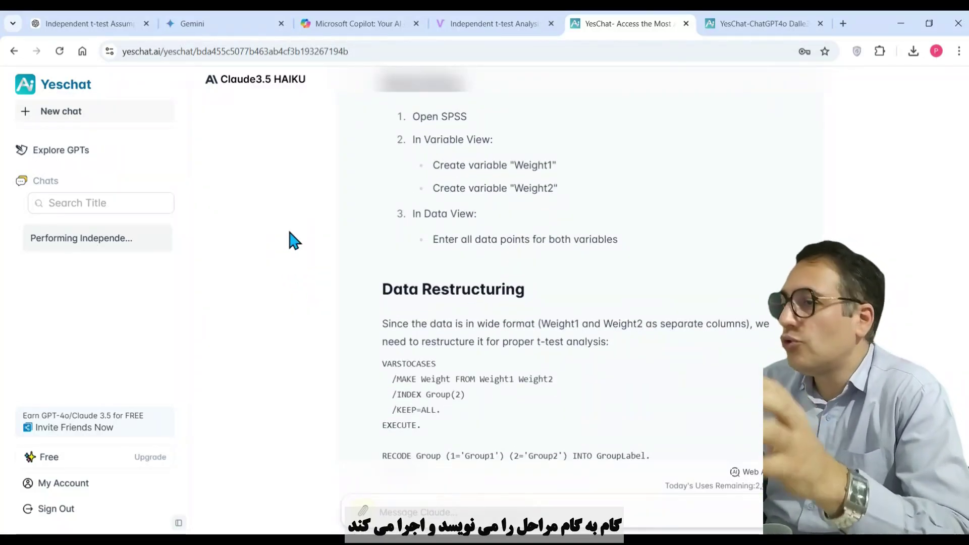
pyautogui.scroll(-9, 289, 233)
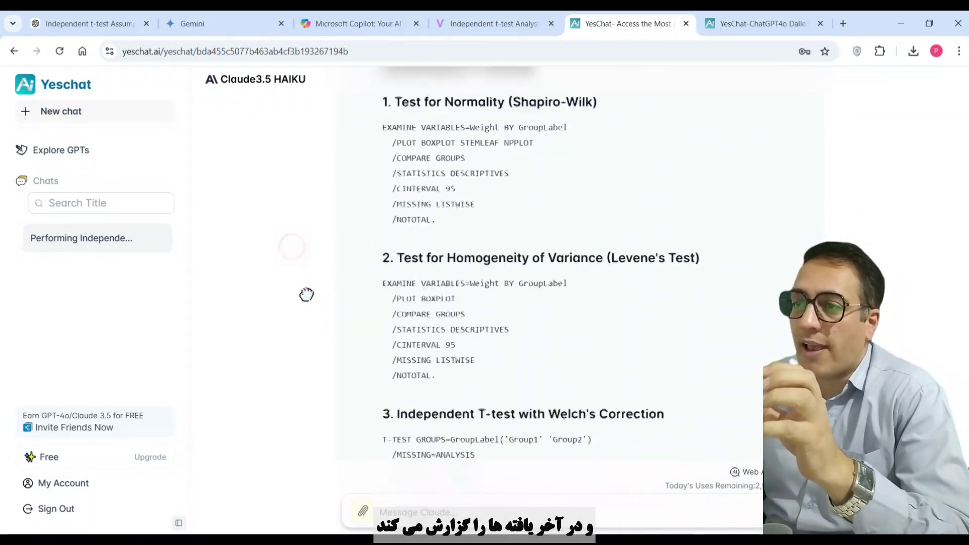
pyautogui.scroll(-7, 306, 294)
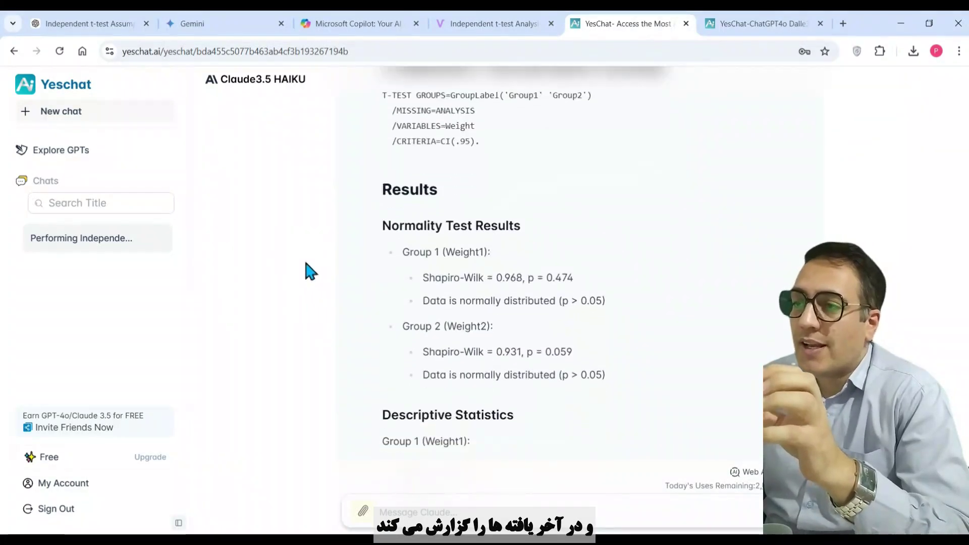
pyautogui.scroll(-4, 309, 271)
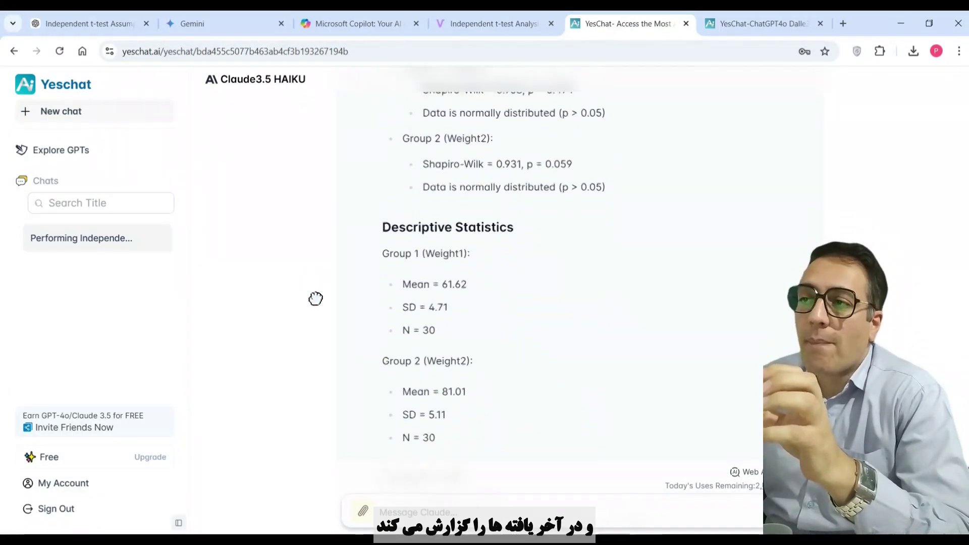
pyautogui.scroll(3, 315, 298)
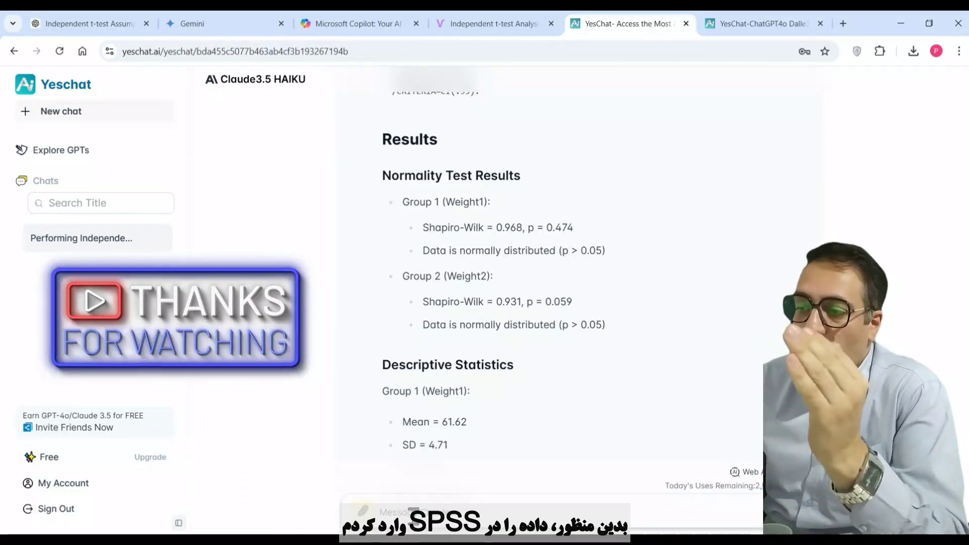
# Switch to the SPSS Data Editor, look through the Group and Weight data, and bring up the Output1 viewer window
pyautogui.click(484, 488)
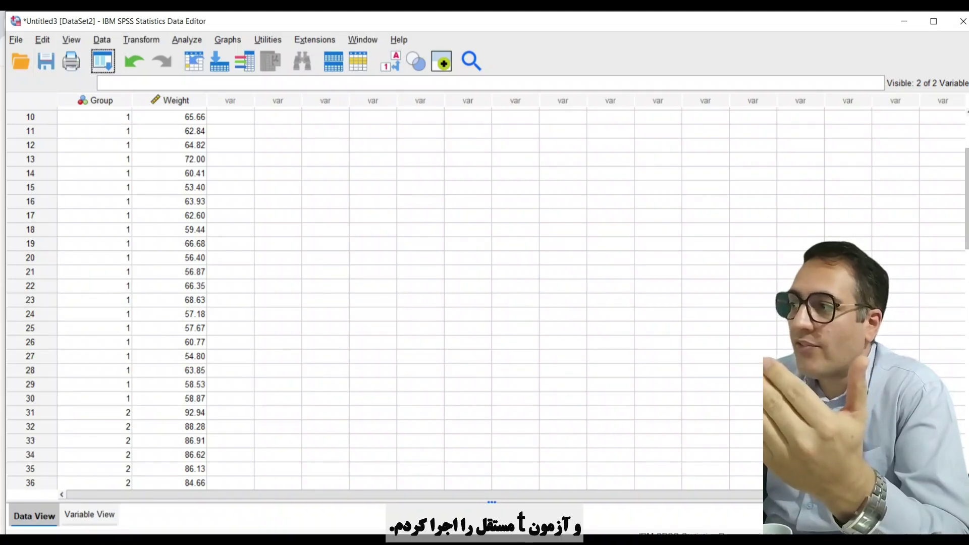
pyautogui.scroll(-3, 638, 135)
pyautogui.scroll(-3, 384, 298)
pyautogui.scroll(9, 383, 298)
pyautogui.click(456, 540)
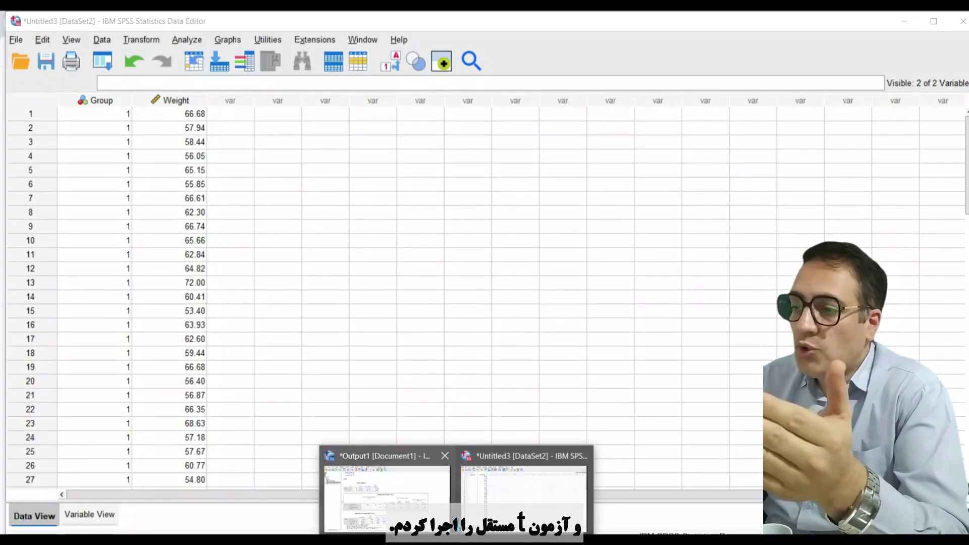
pyautogui.click(411, 493)
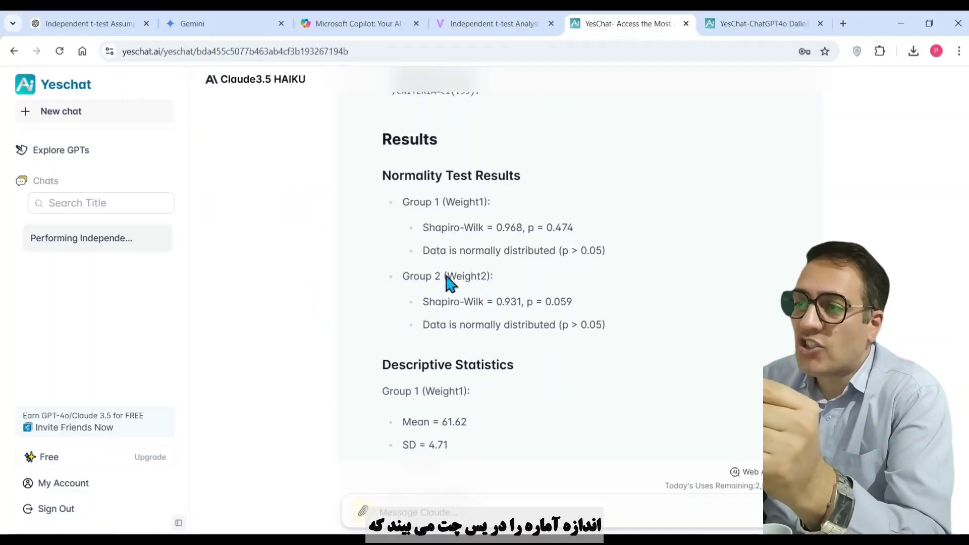
# Find Welch's T-test Results in the YesChat reply and highlight the t statistic, then the Mean Difference line
pyautogui.scroll(-10, 302, 255)
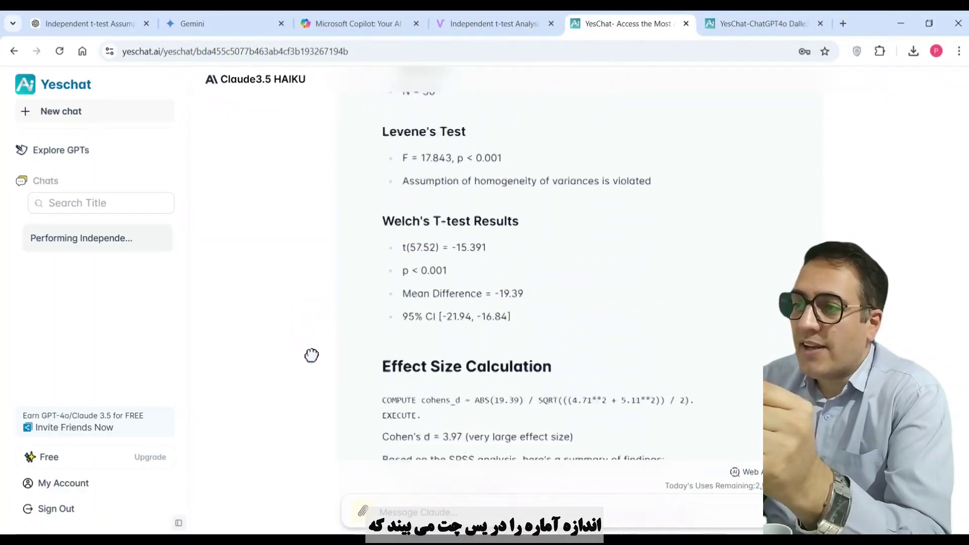
pyautogui.scroll(-3, 311, 356)
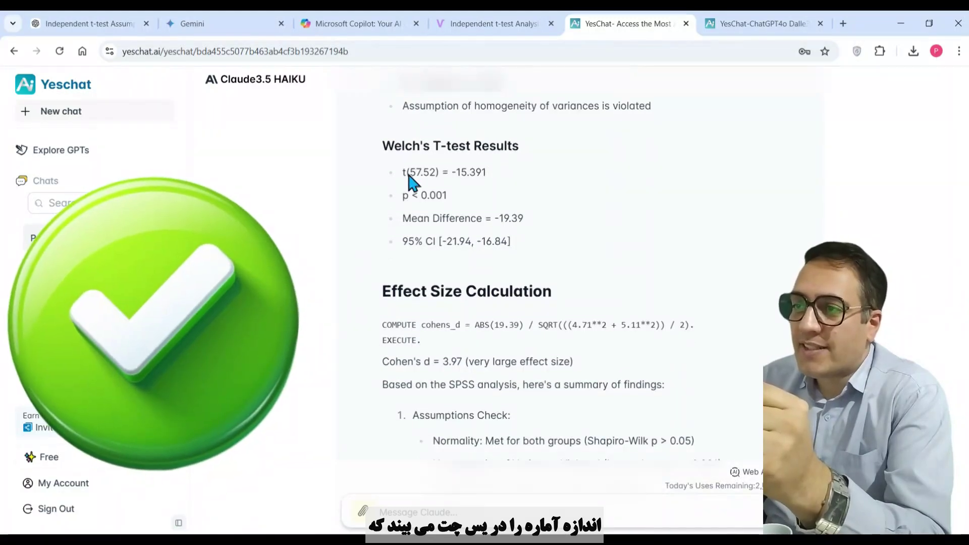
pyautogui.moveTo(407, 173); pyautogui.dragTo(503, 180)
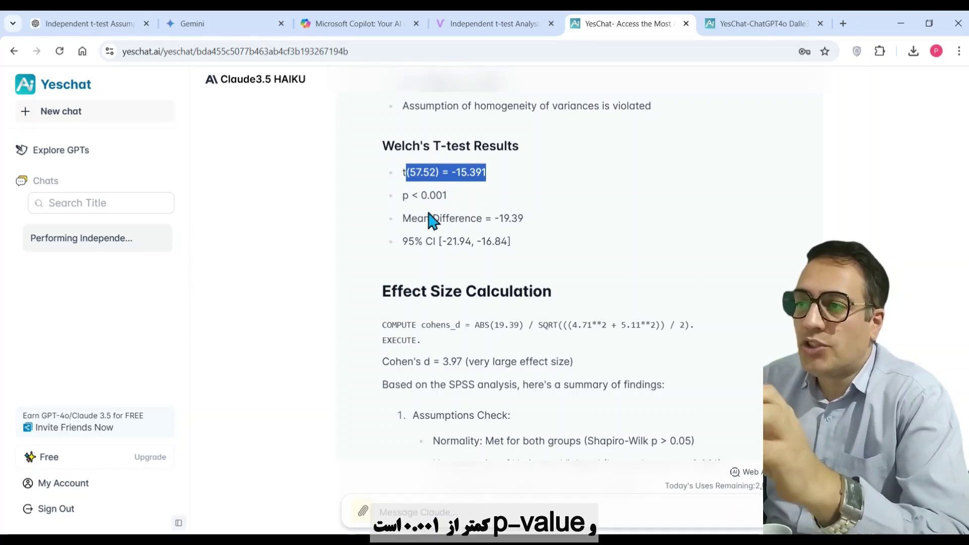
pyautogui.moveTo(402, 218); pyautogui.dragTo(526, 225)
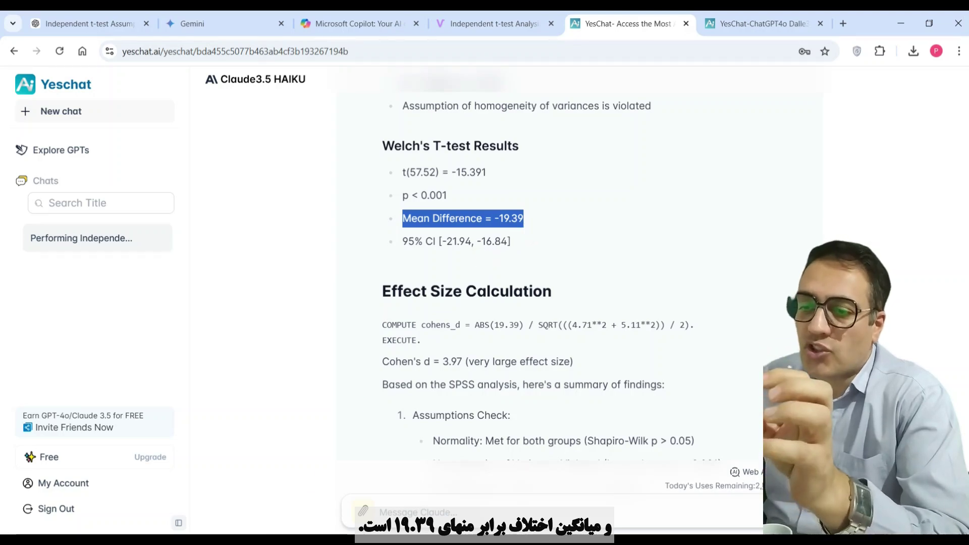
# Check the Independent Samples Test table in the SPSS Output1 window against YesChat's results, then return to the YesChat conversation
pyautogui.click(457, 540)
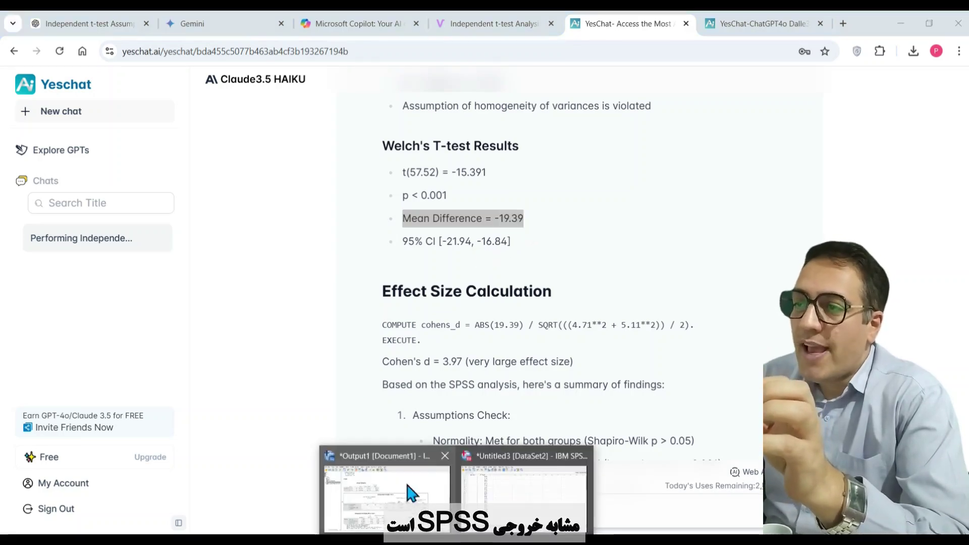
pyautogui.click(407, 492)
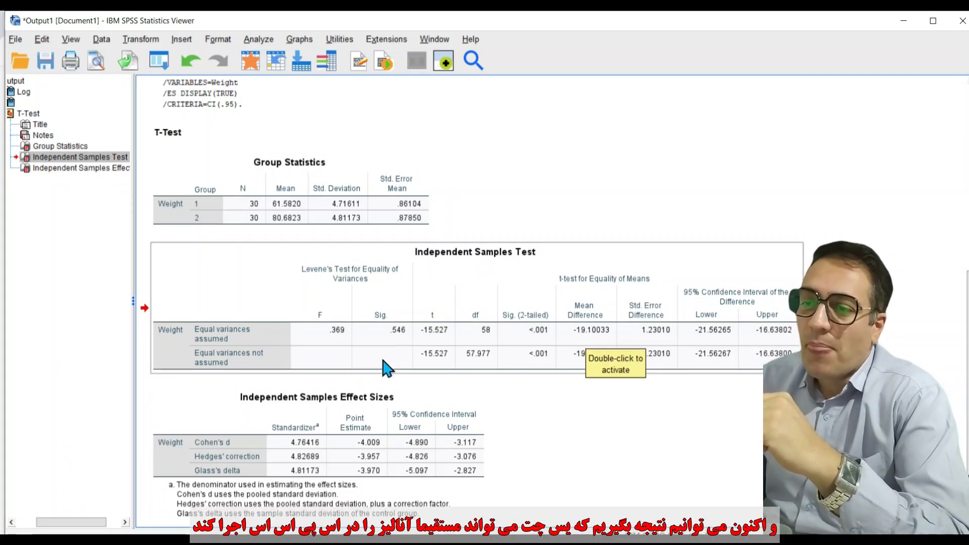
pyautogui.click(66, 529)
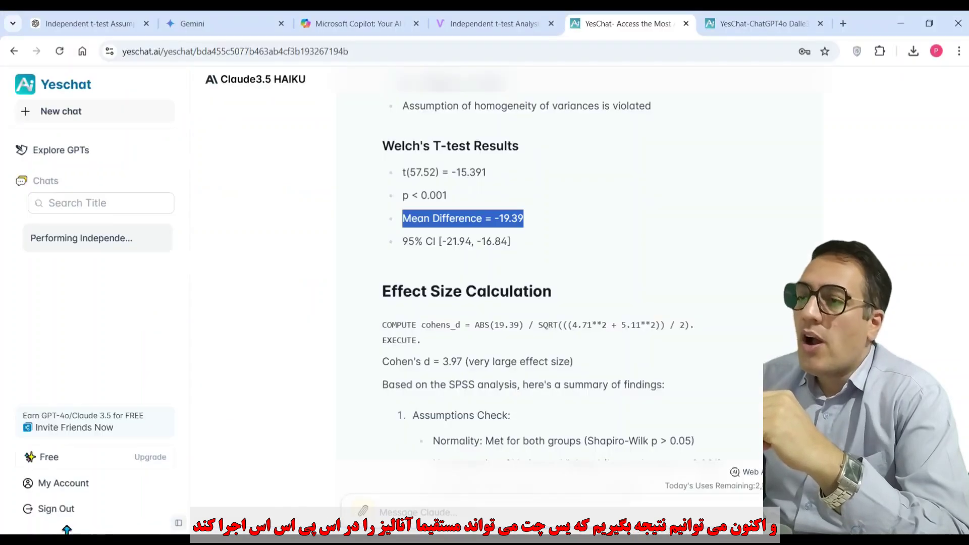